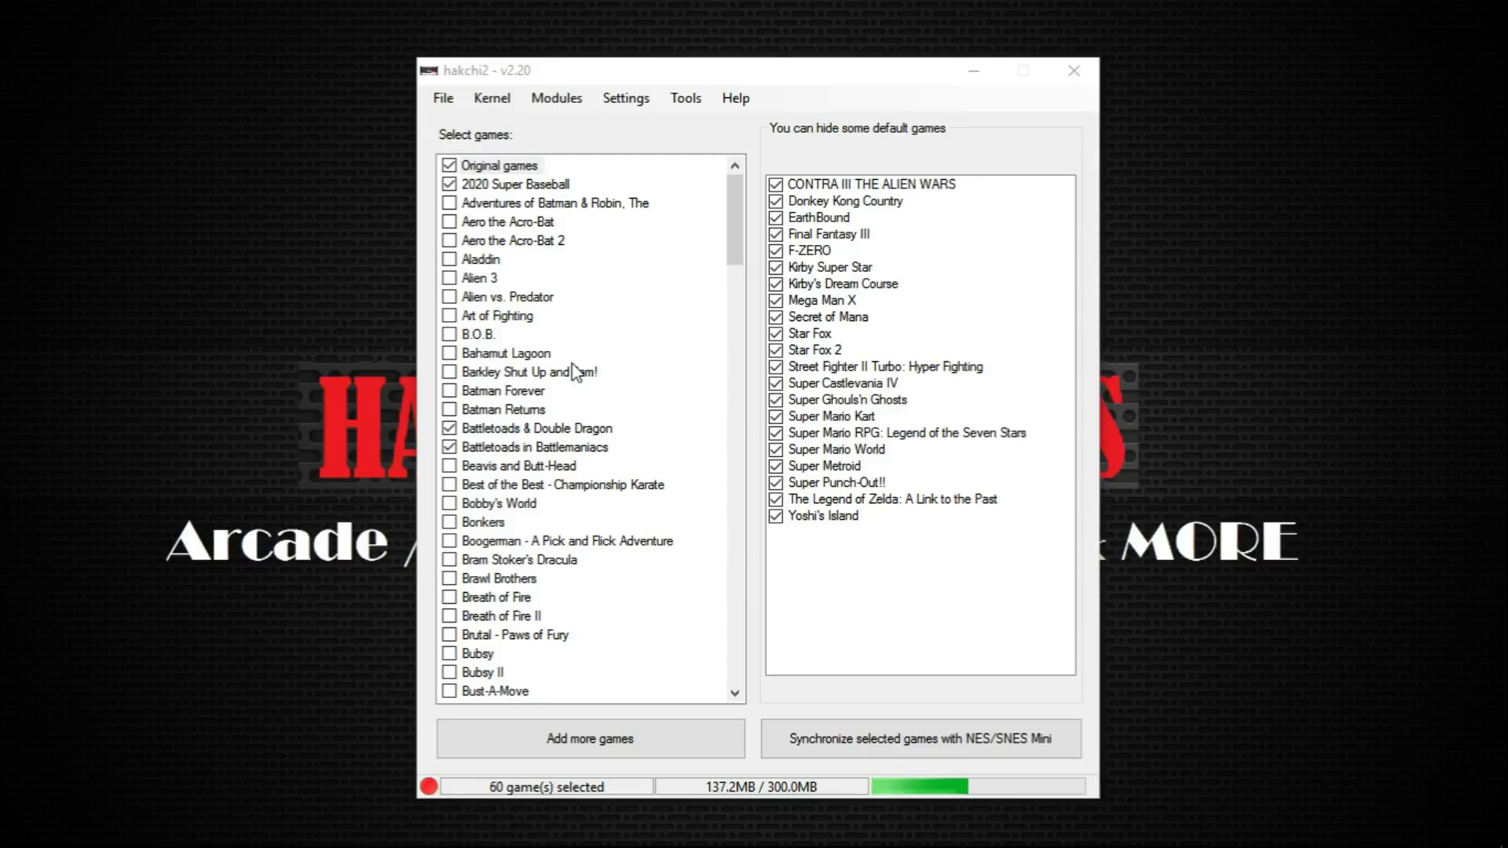
Browse hakchi2's Settings menu, looking over the Pages/folders structure and Language options
left_click(628, 100)
left_click(638, 102)
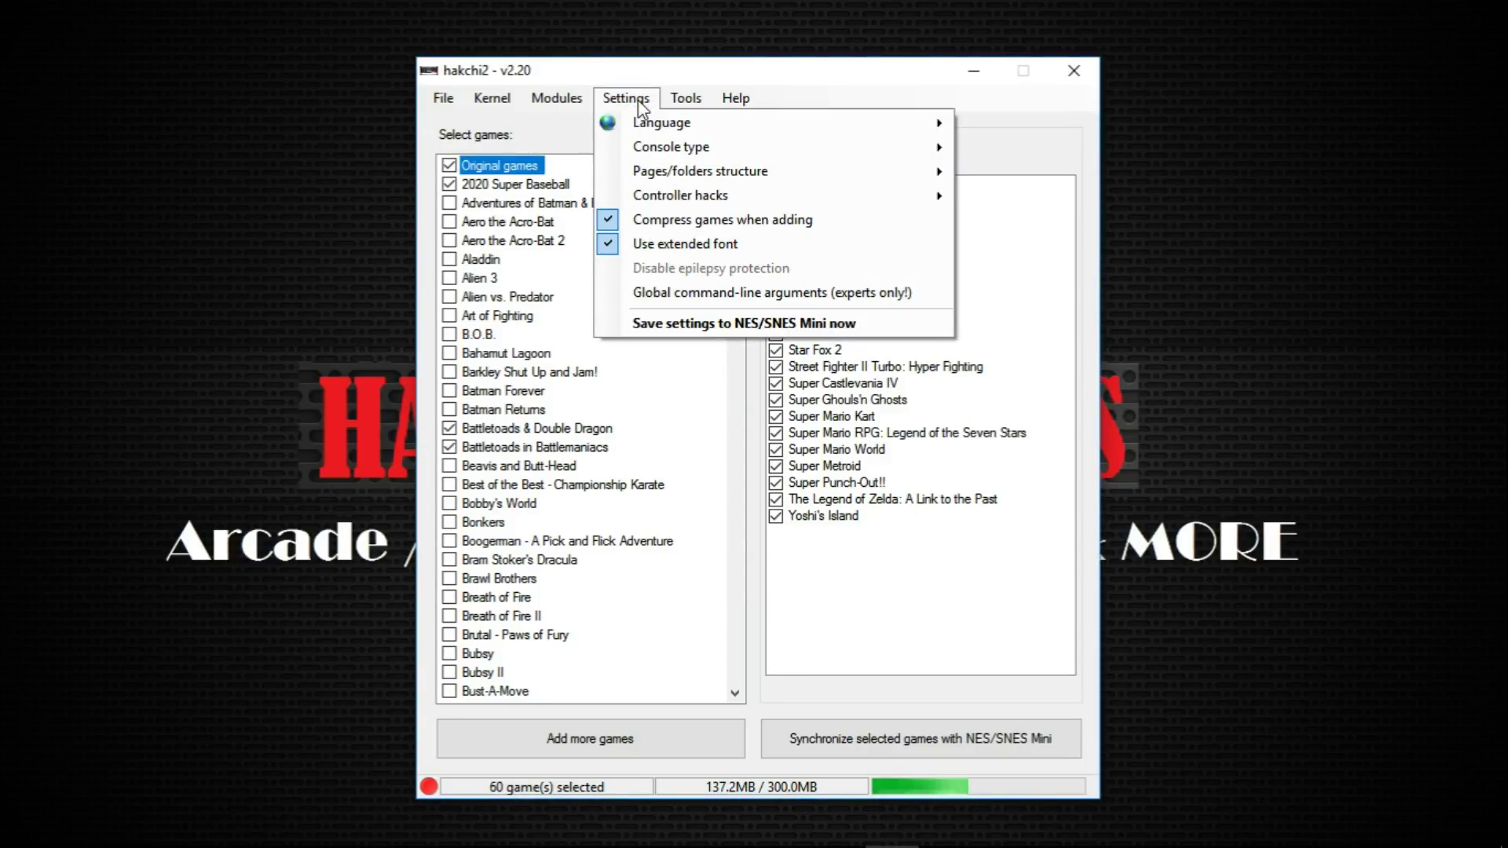
mouse_move(756, 180)
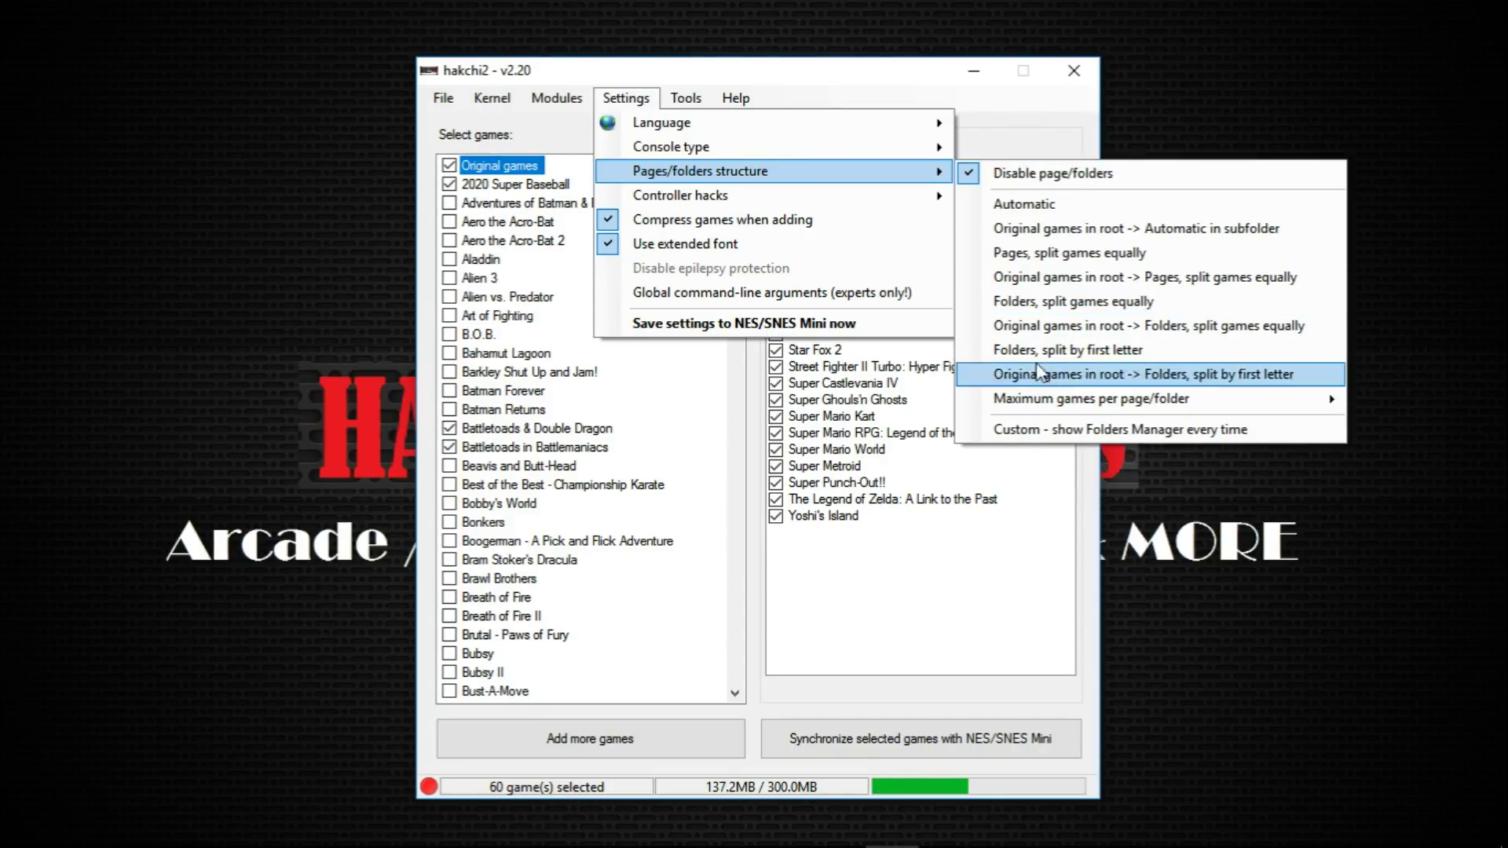
mouse_move(1131, 399)
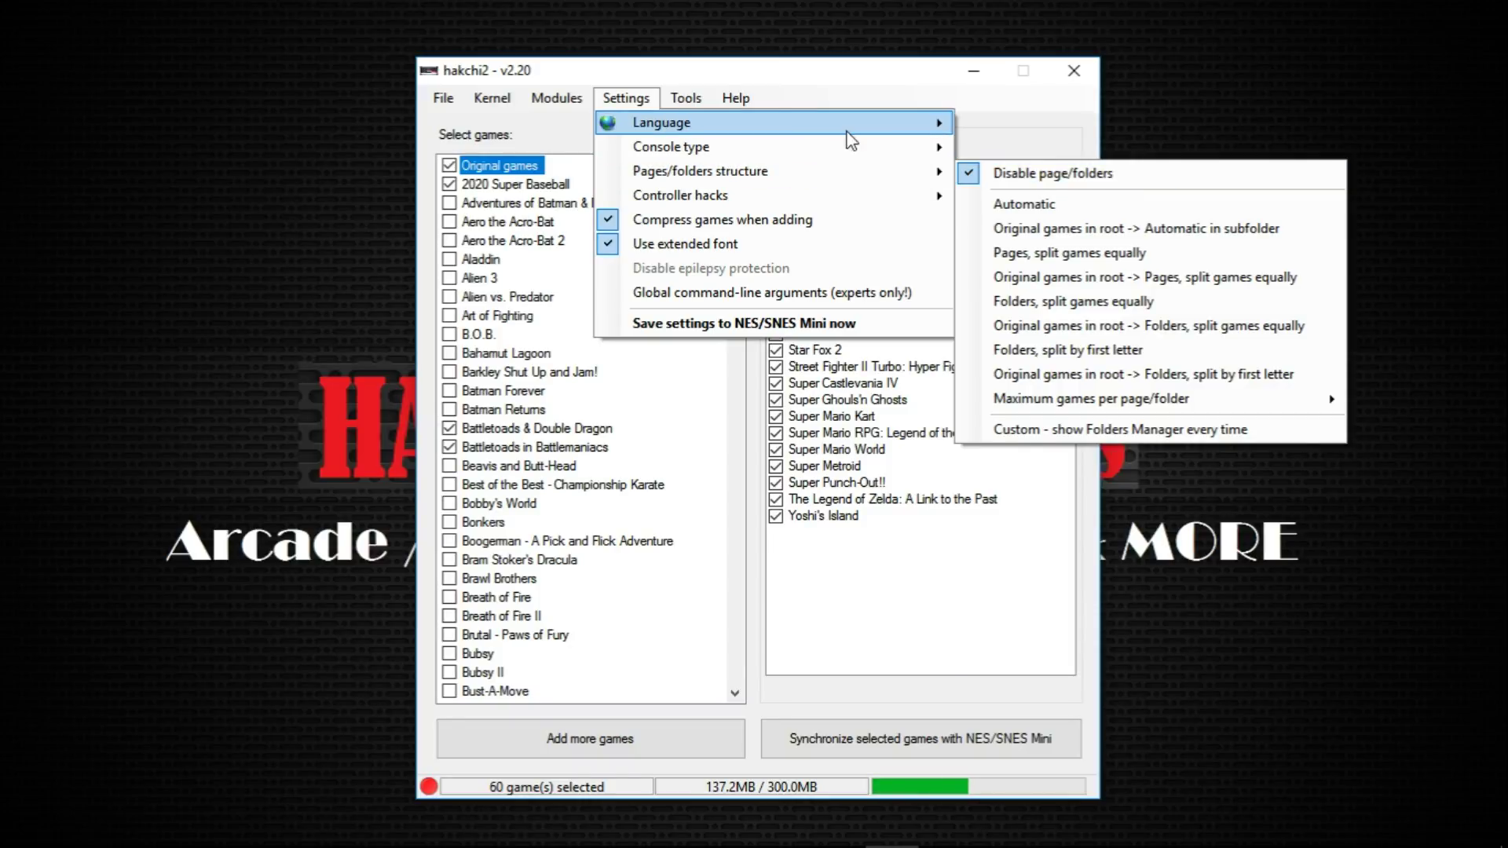
mouse_move(843, 134)
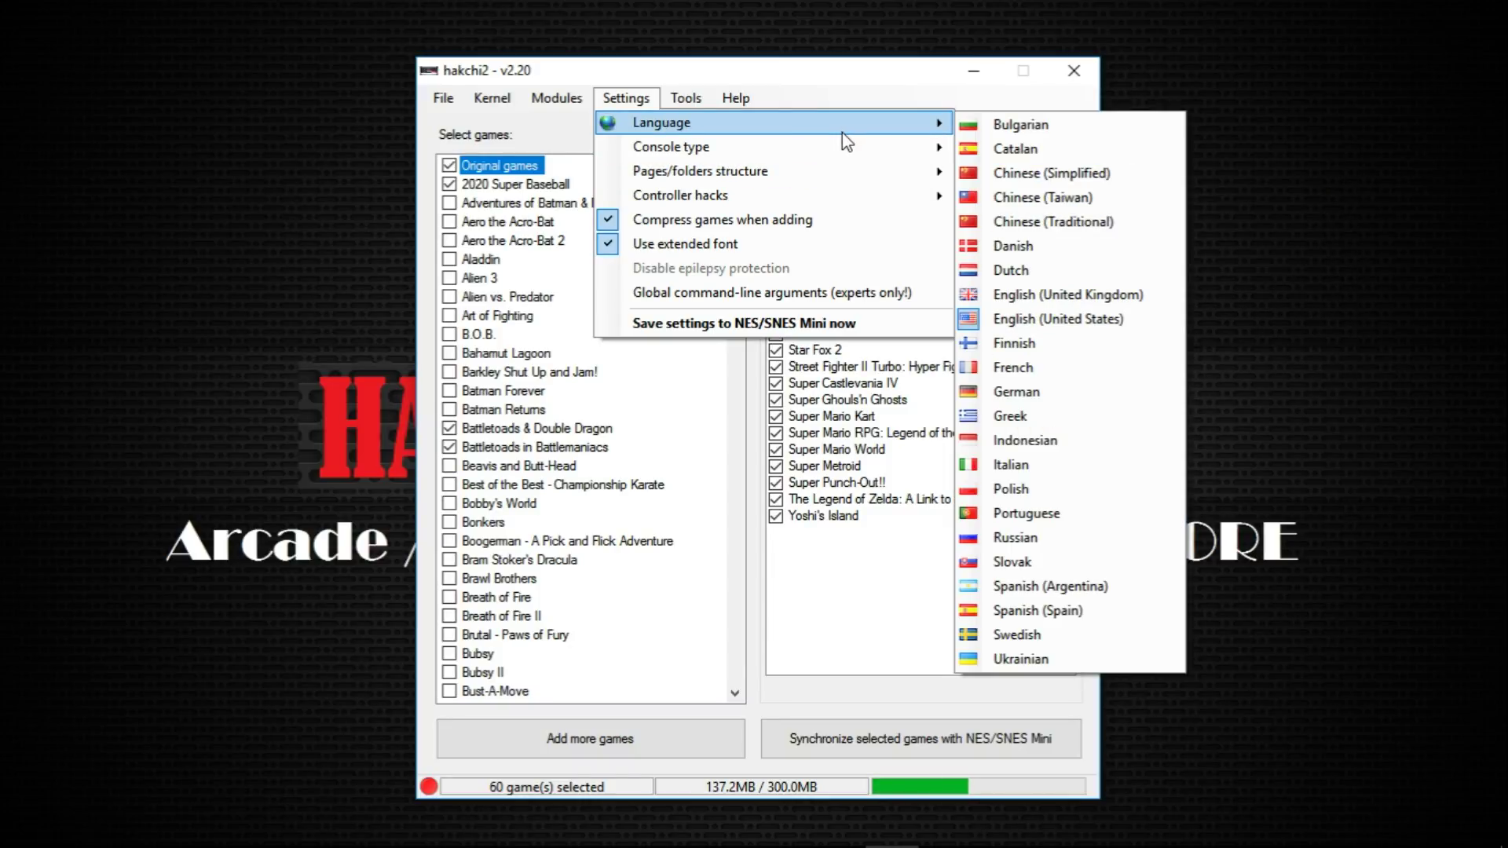
left_click(827, 78)
mouse_move(262, 826)
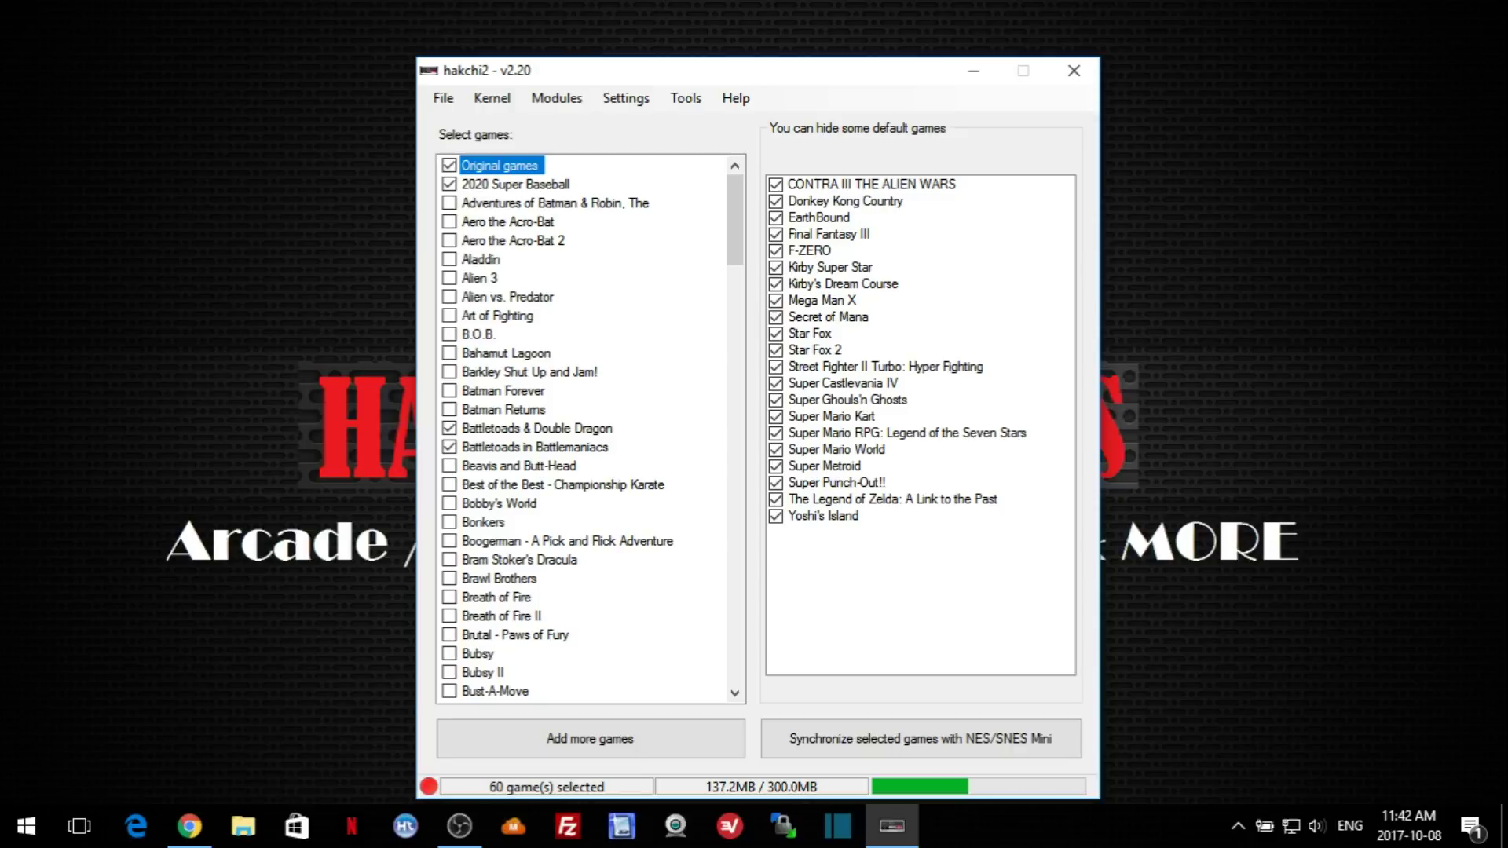
left_click(189, 827)
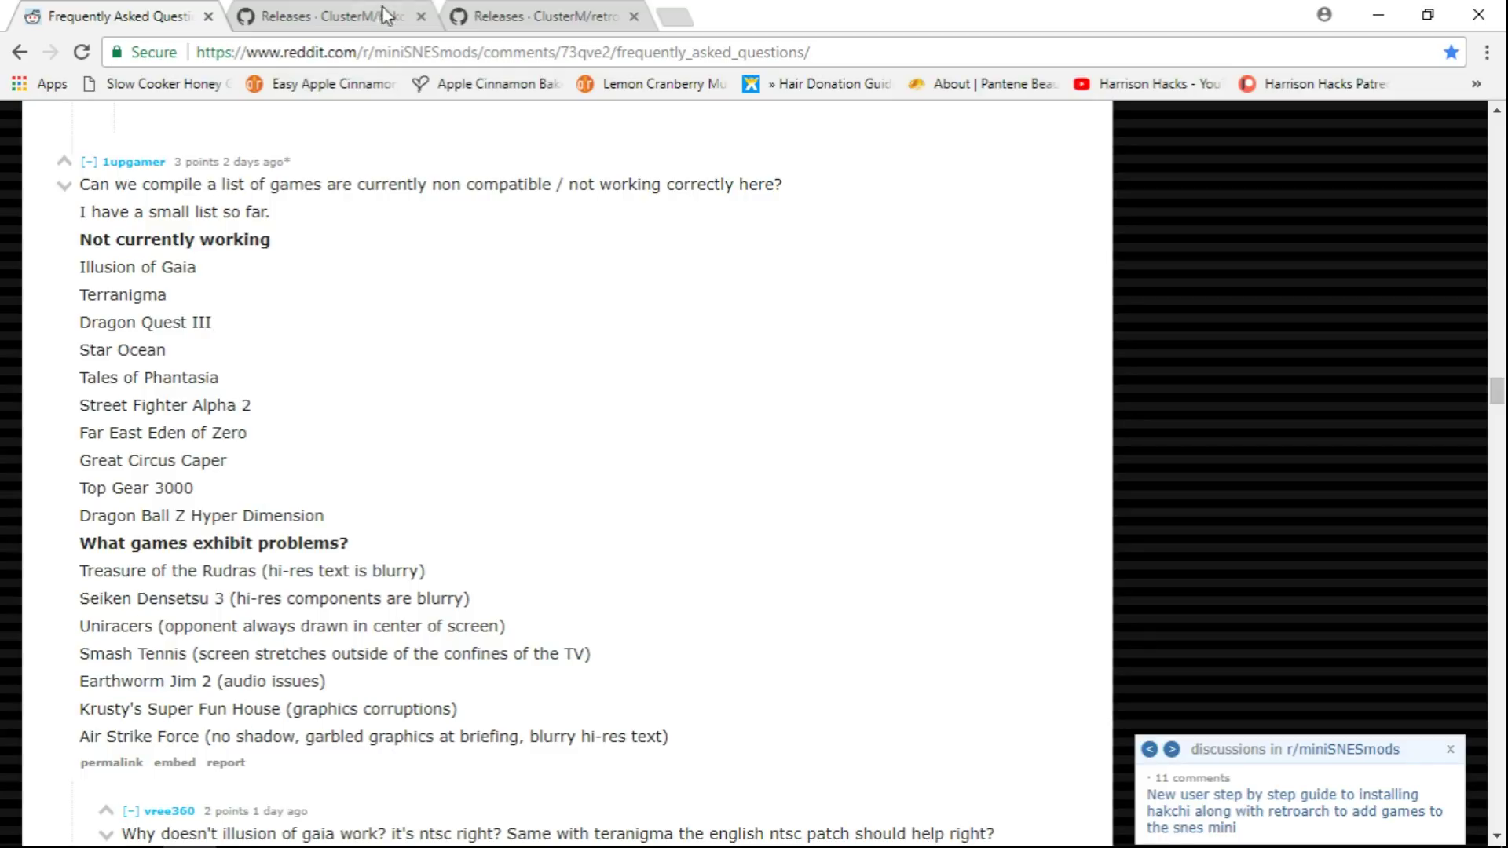
Move from the hakchi2 releases to the retroarch-clover 0.8 release notes describing --retroarch
left_click(334, 17)
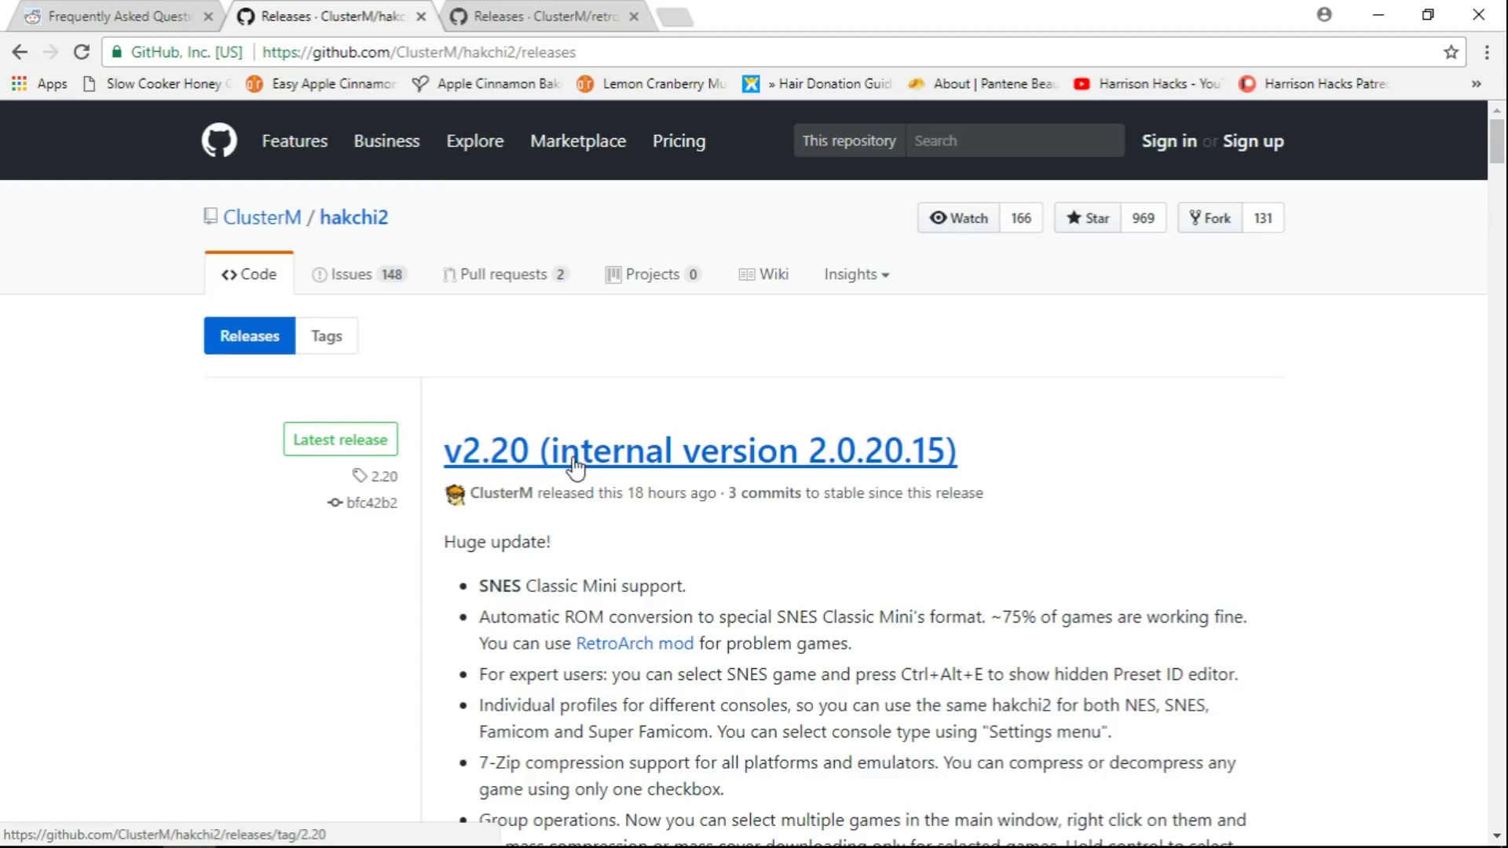
left_click(570, 10)
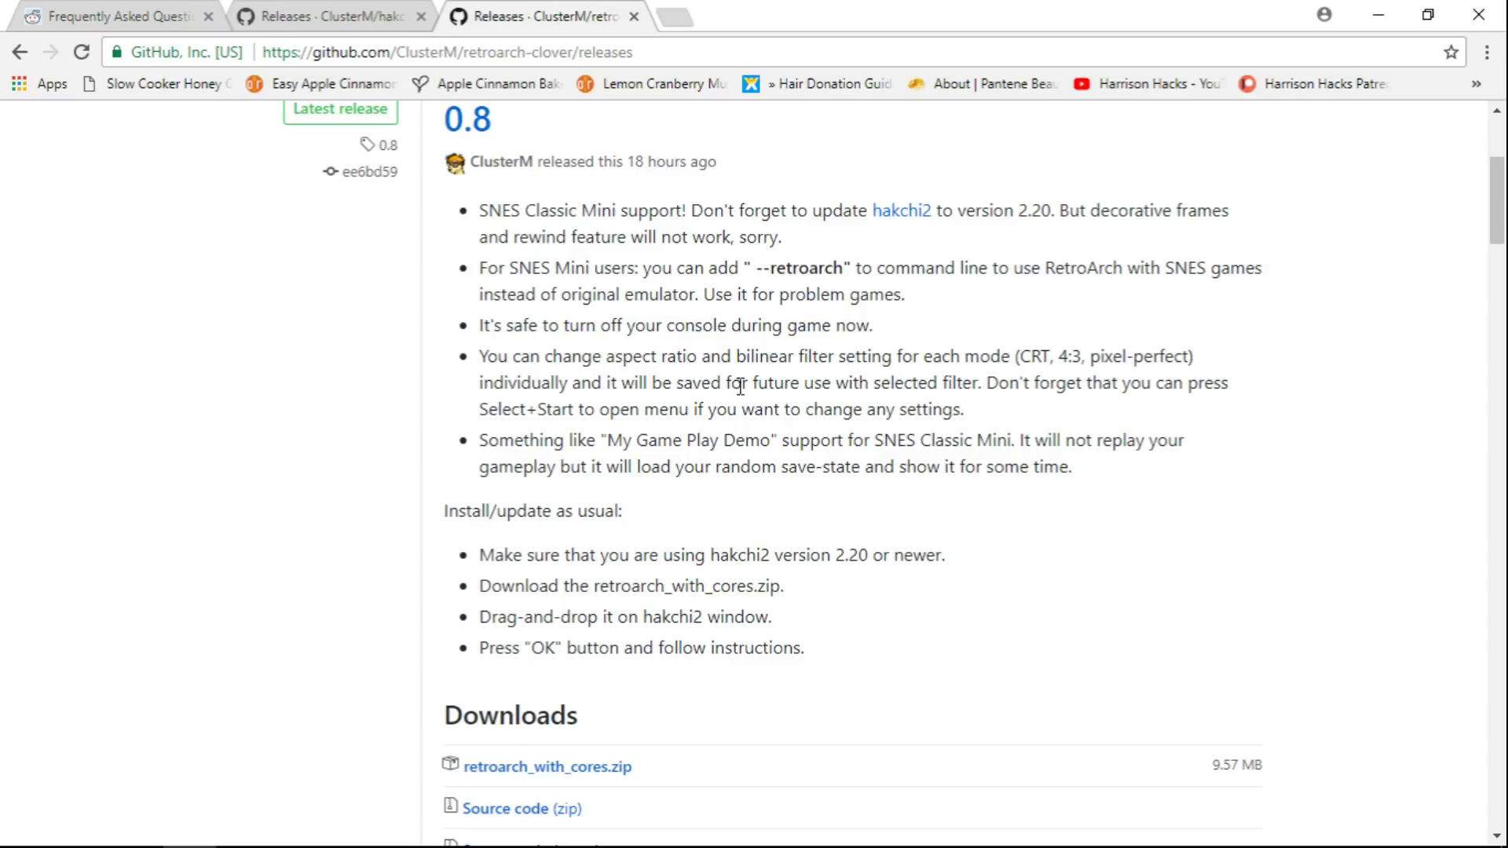
scroll(491, 270, "up", 5)
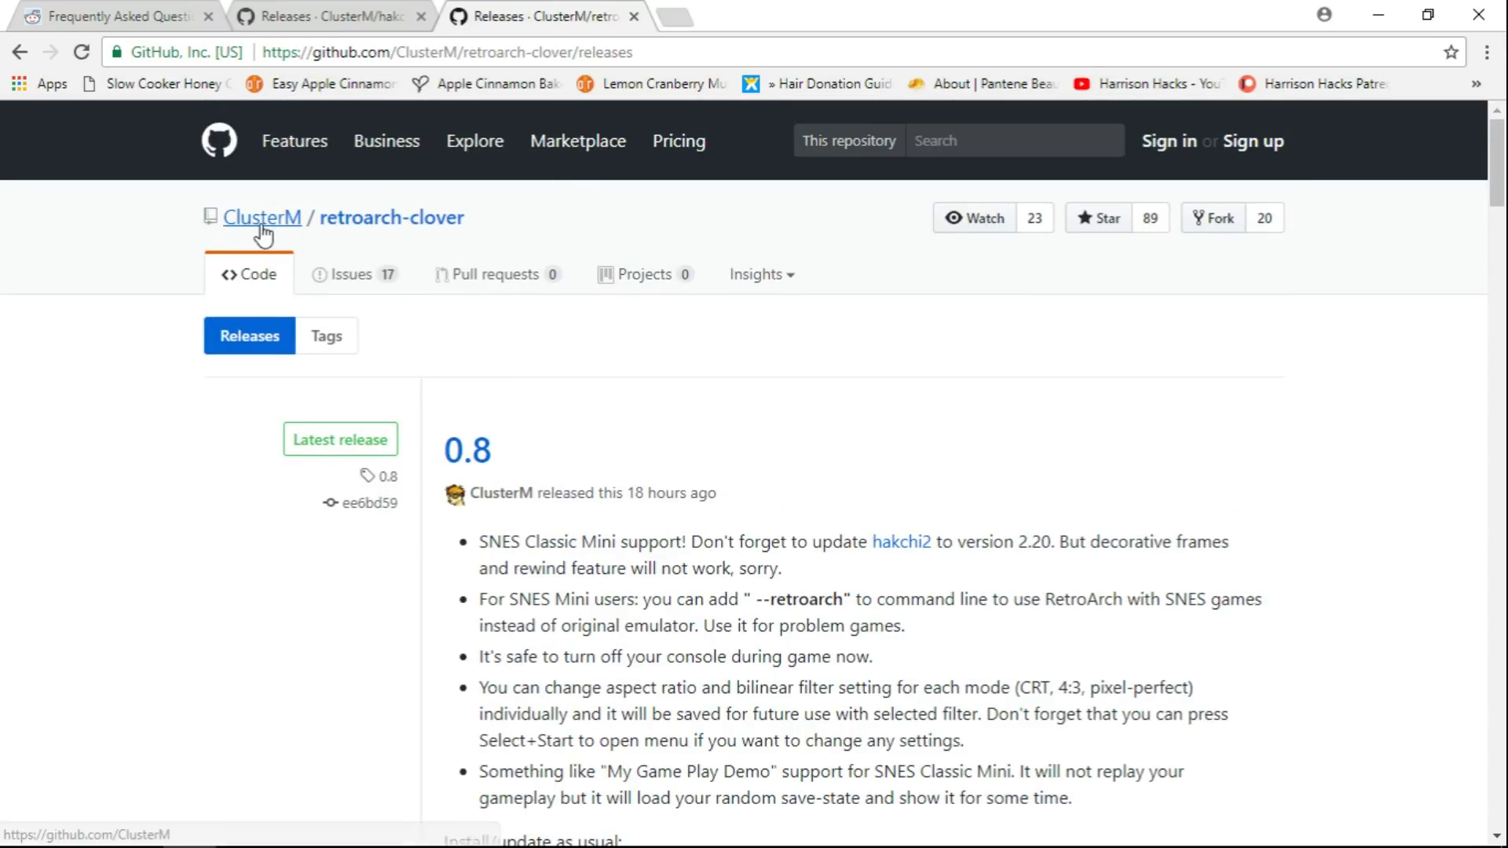
scroll(781, 427, "down", 3)
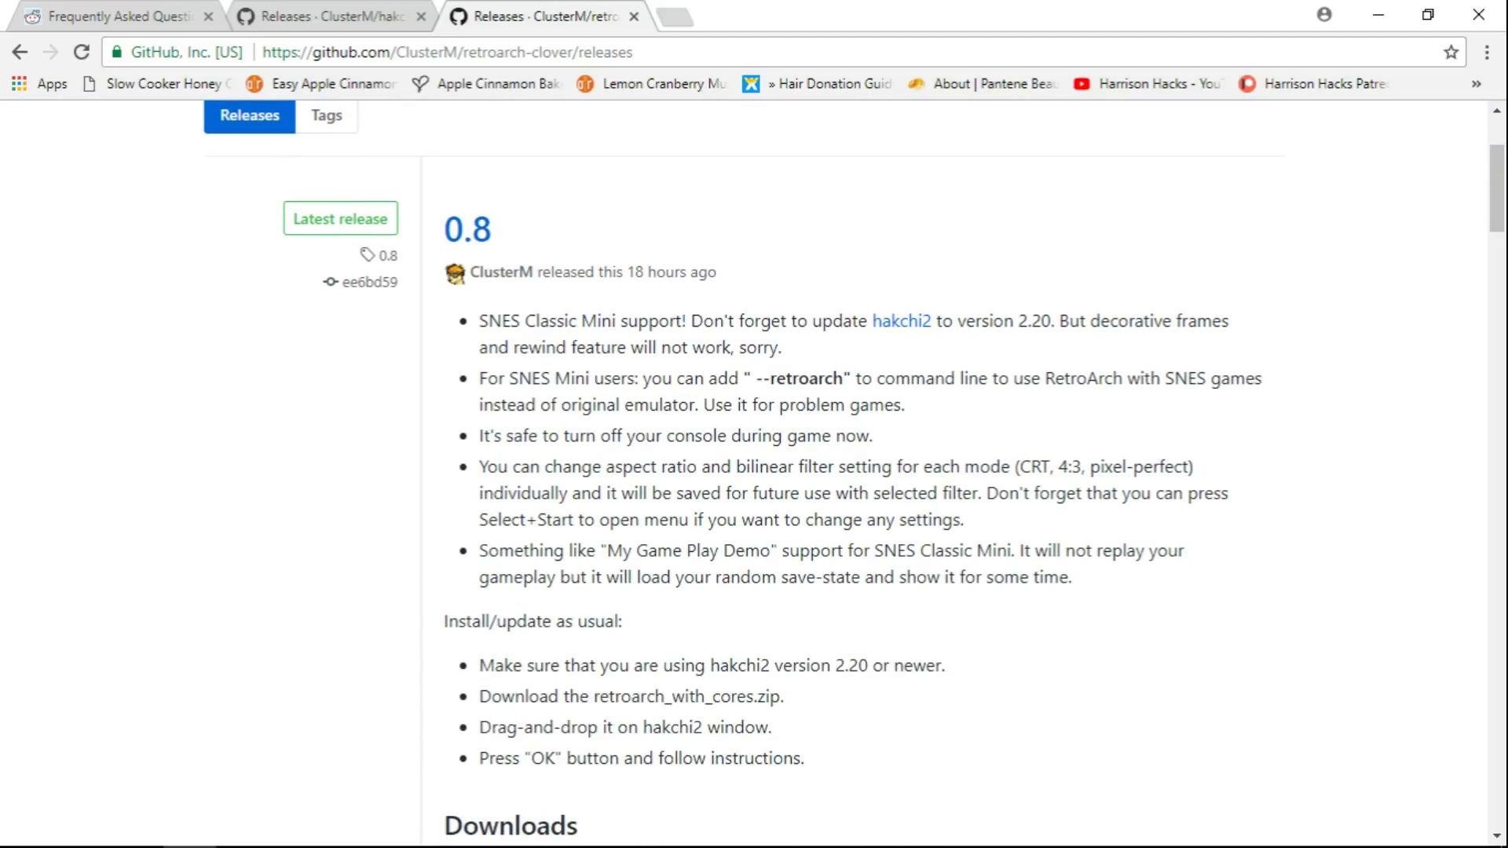
Browse to Documents > hakchi2 > user_mods to see retroarch.hmod and the other core mods
left_click(890, 832)
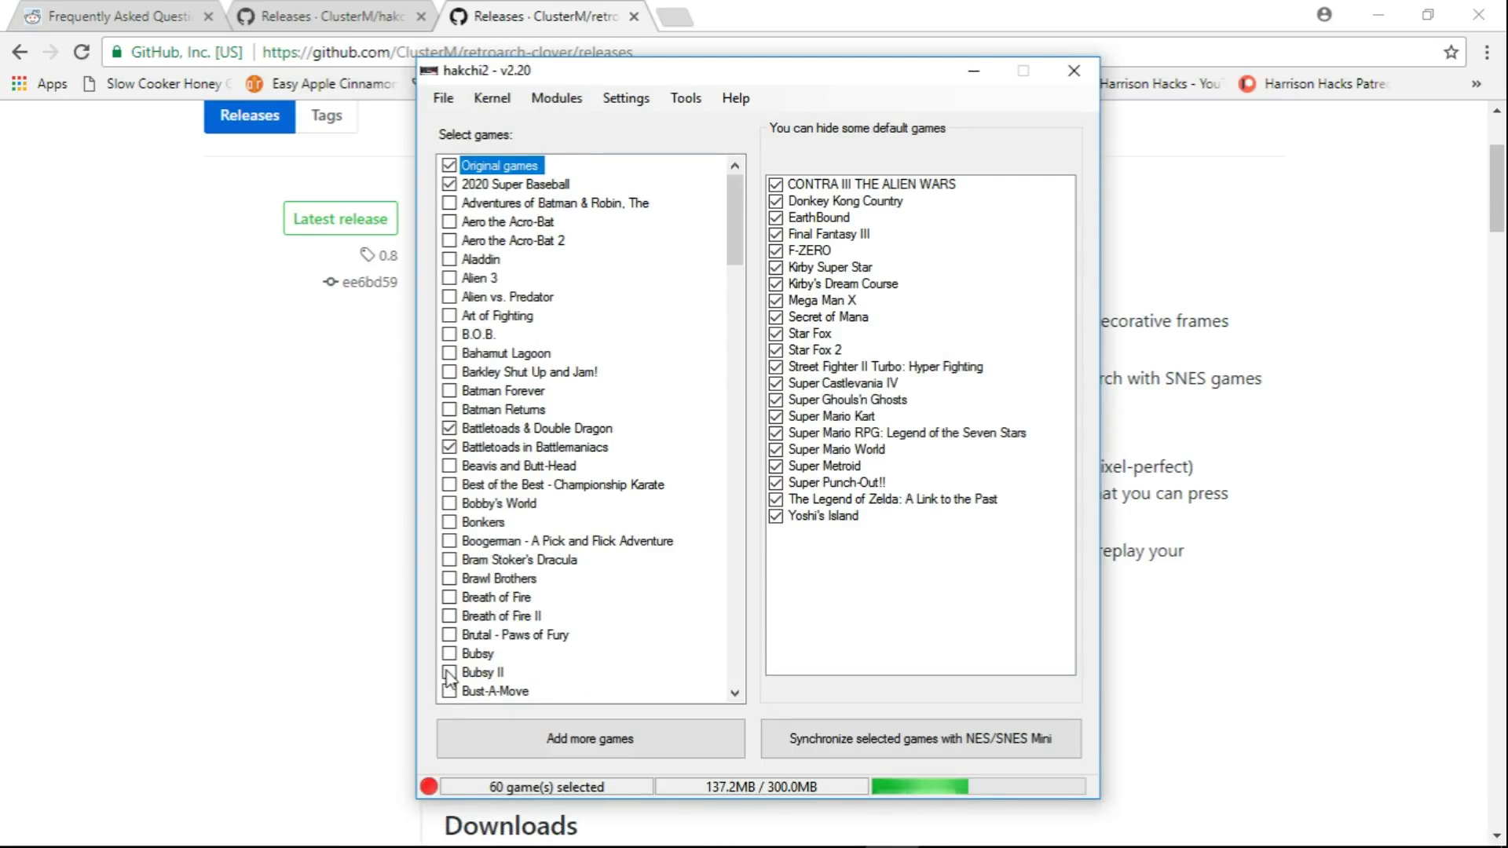
left_click(251, 840)
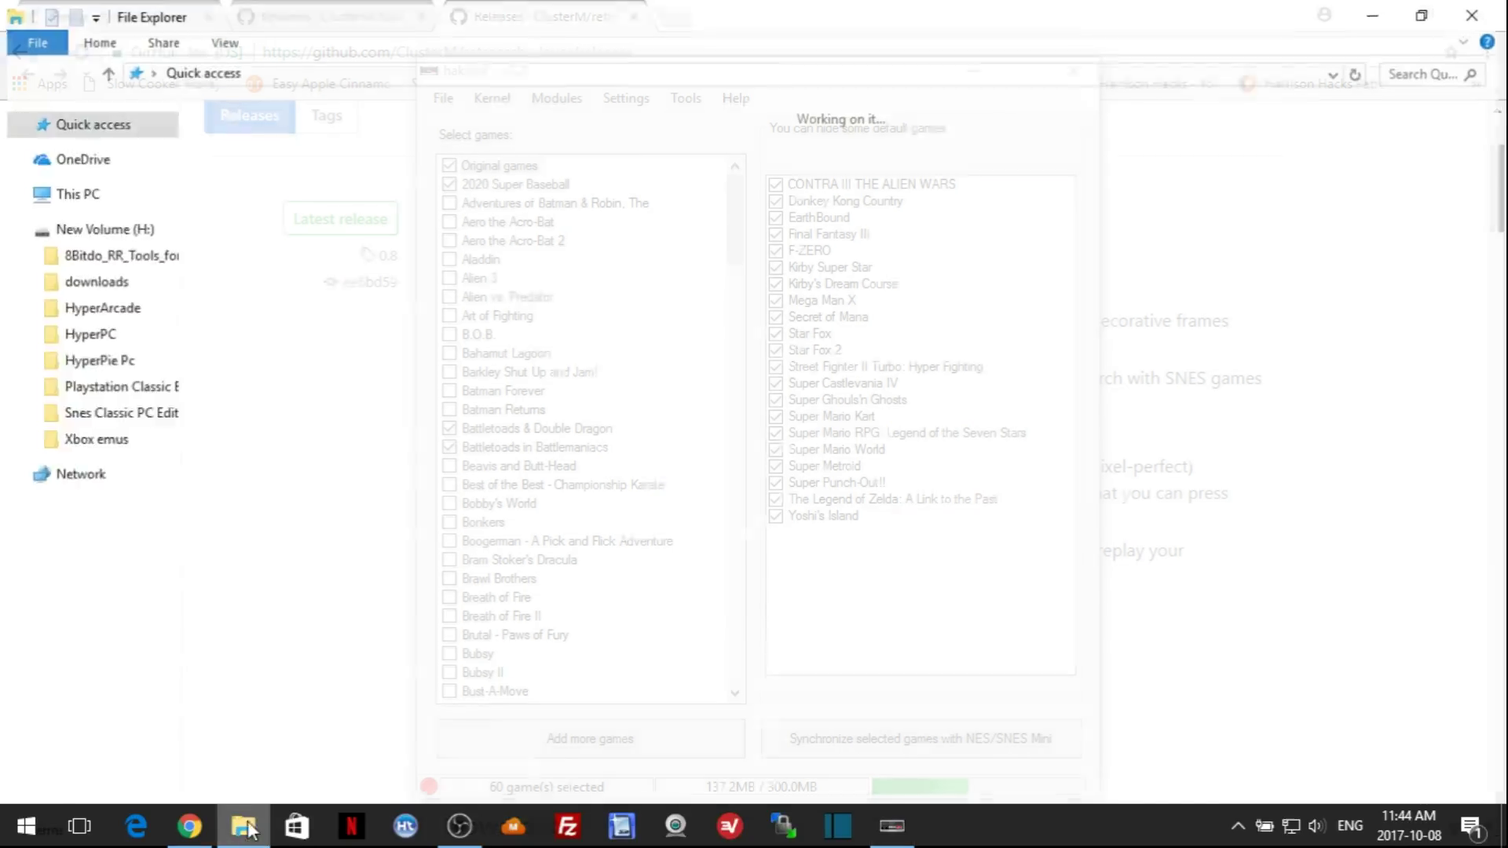
left_click(87, 202)
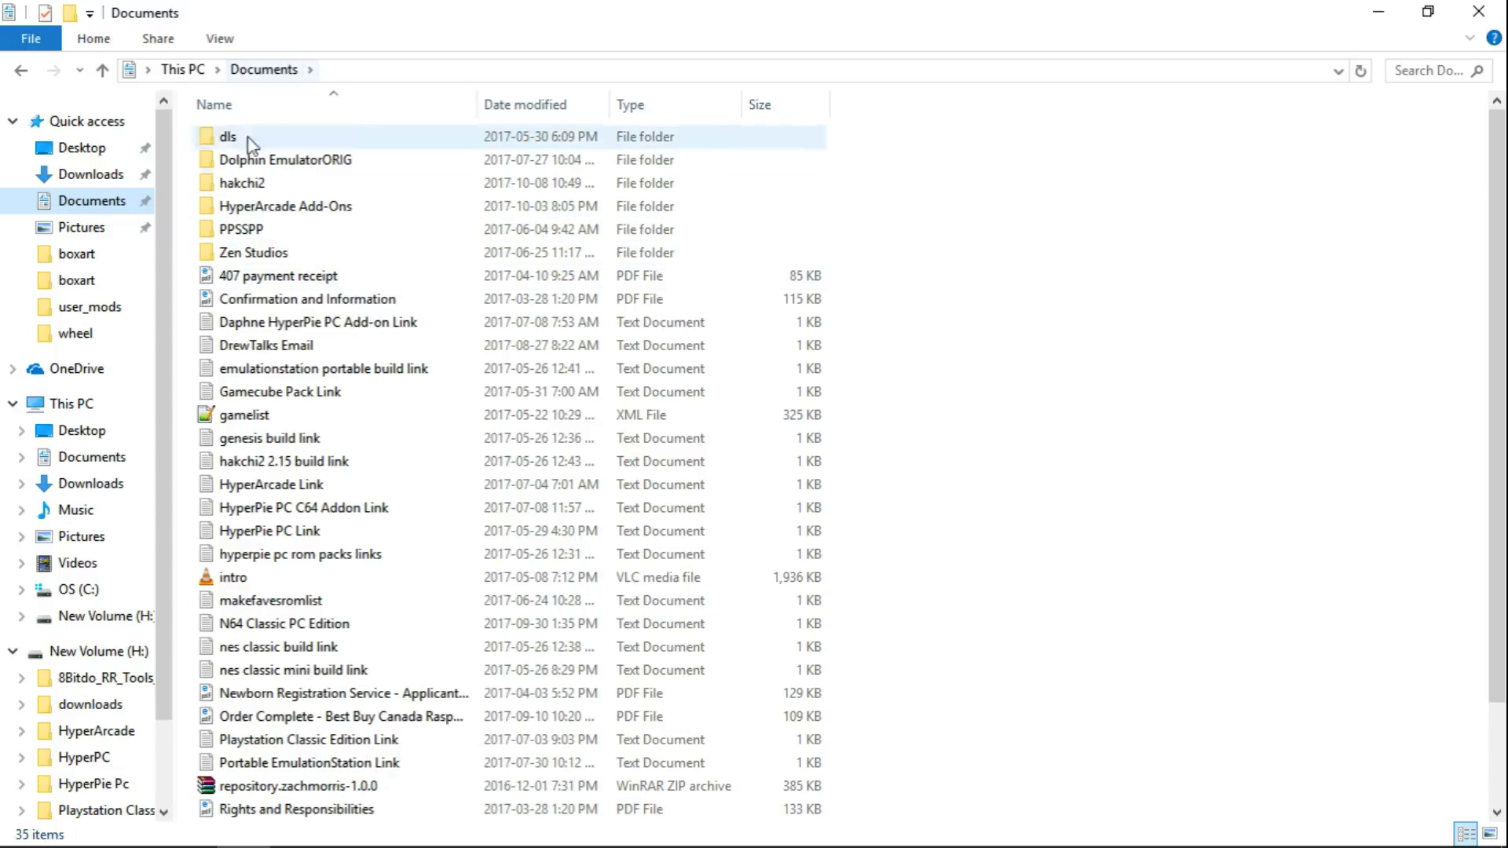
double_click(233, 184)
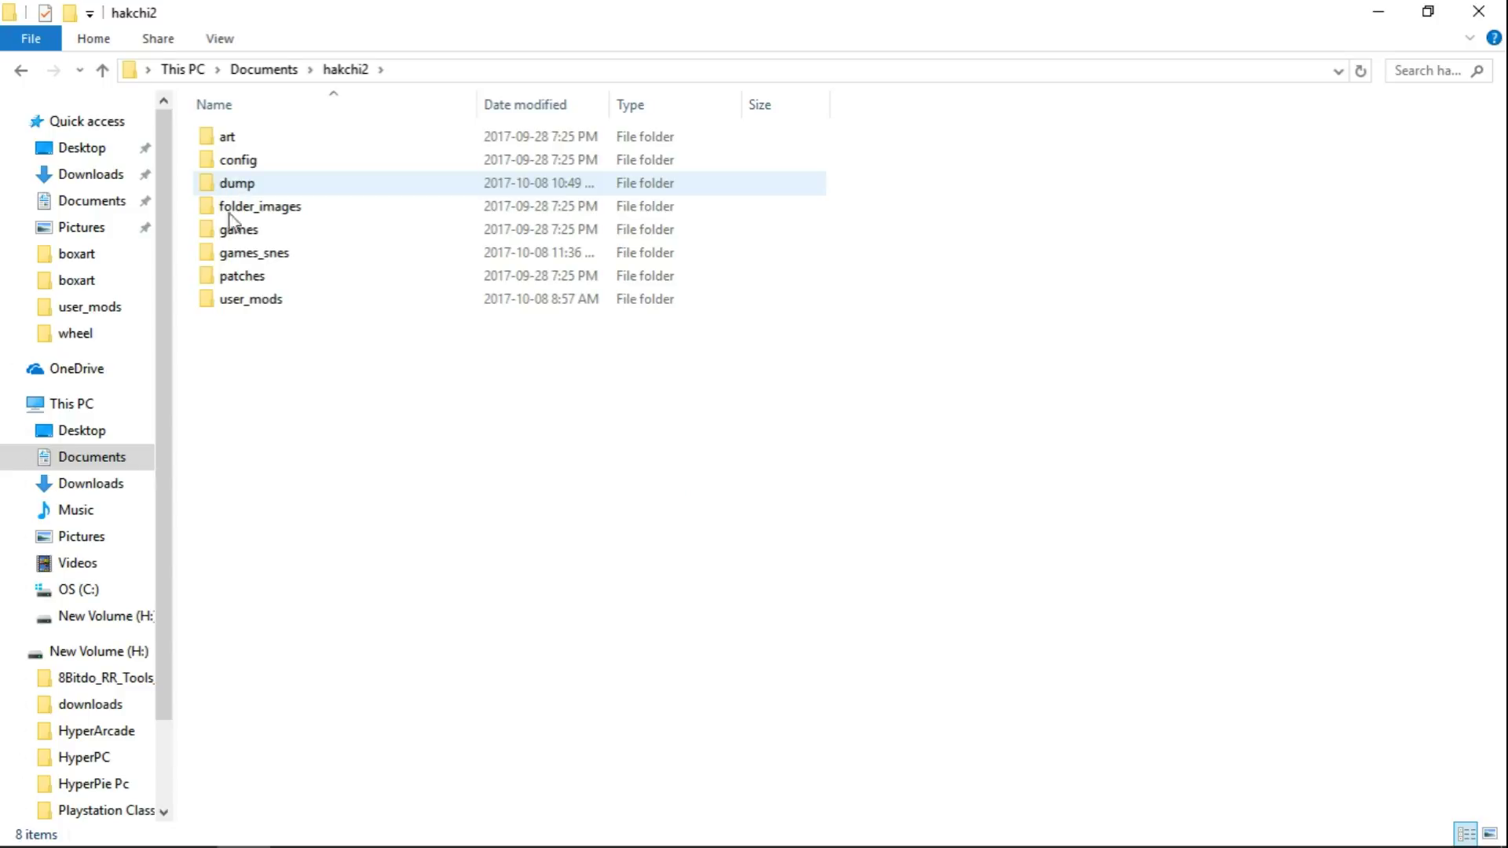
double_click(239, 301)
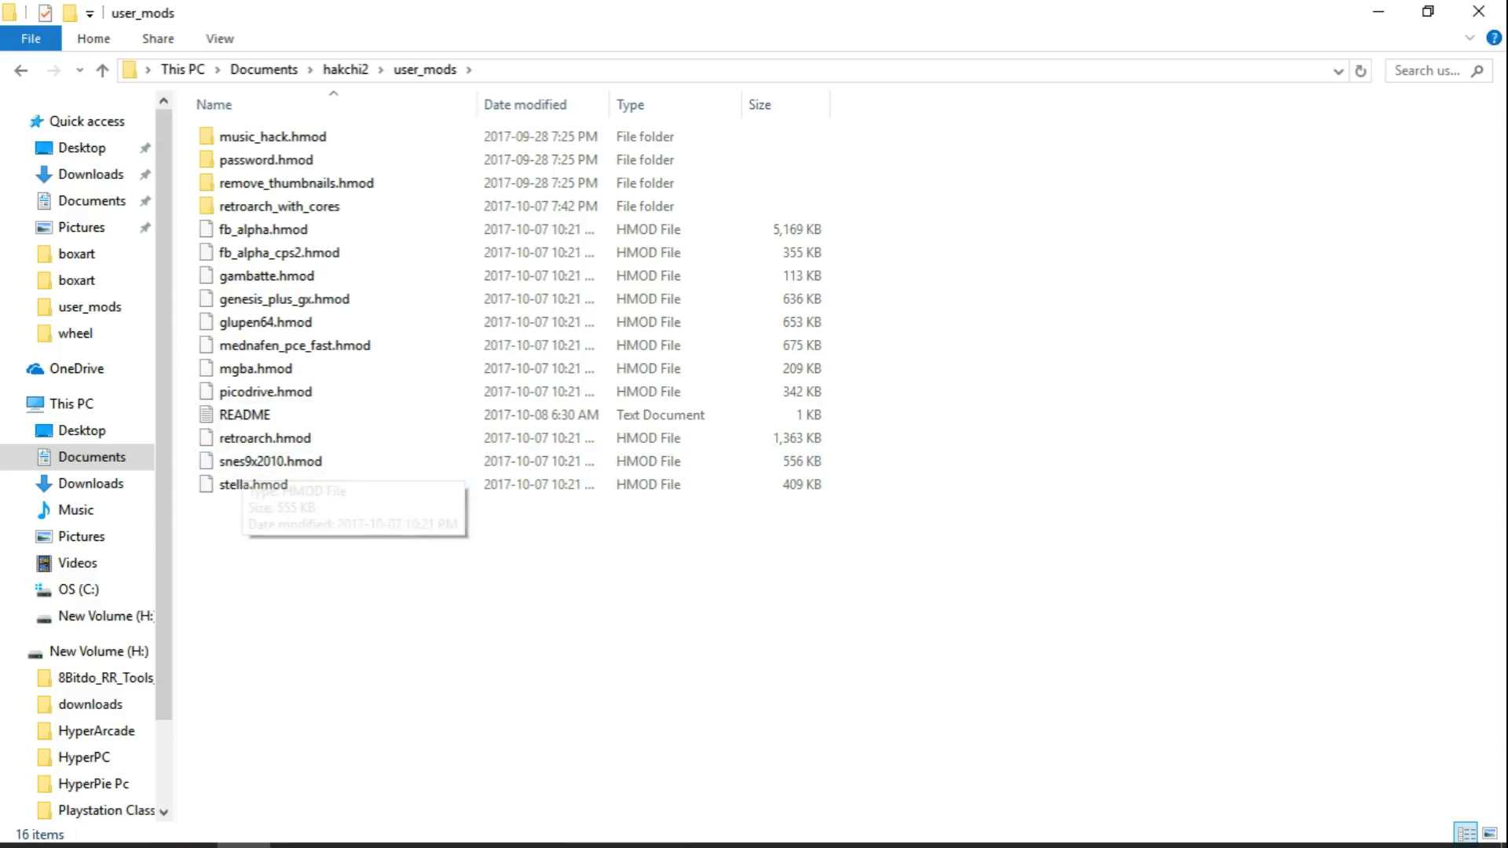
Tick the retroarch and snes9x2010 modules in the Install extra modules list
mouse_move(783, 834)
left_click(890, 832)
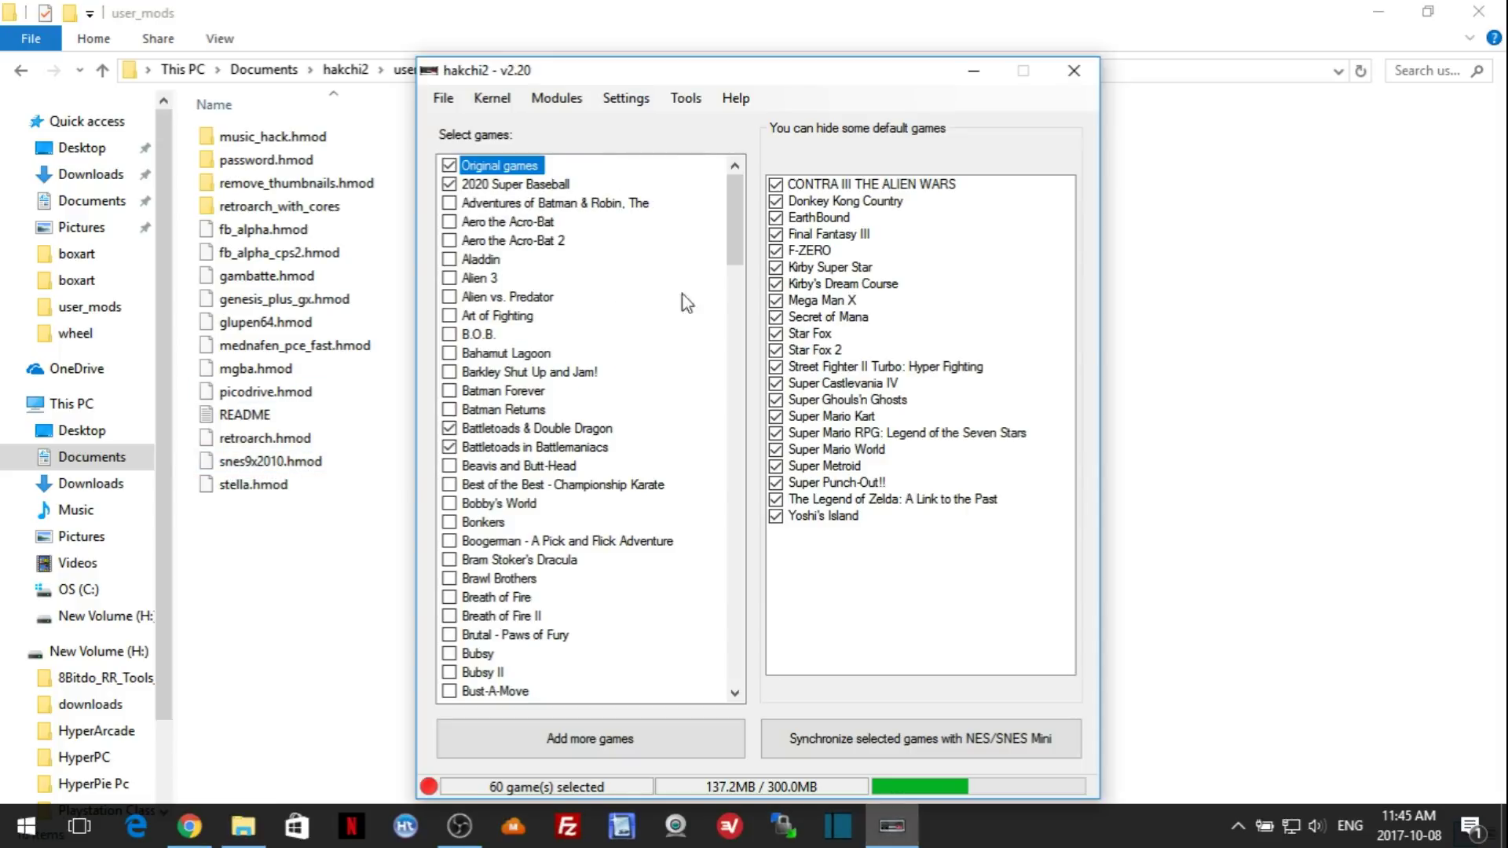
left_click(557, 97)
left_click(578, 124)
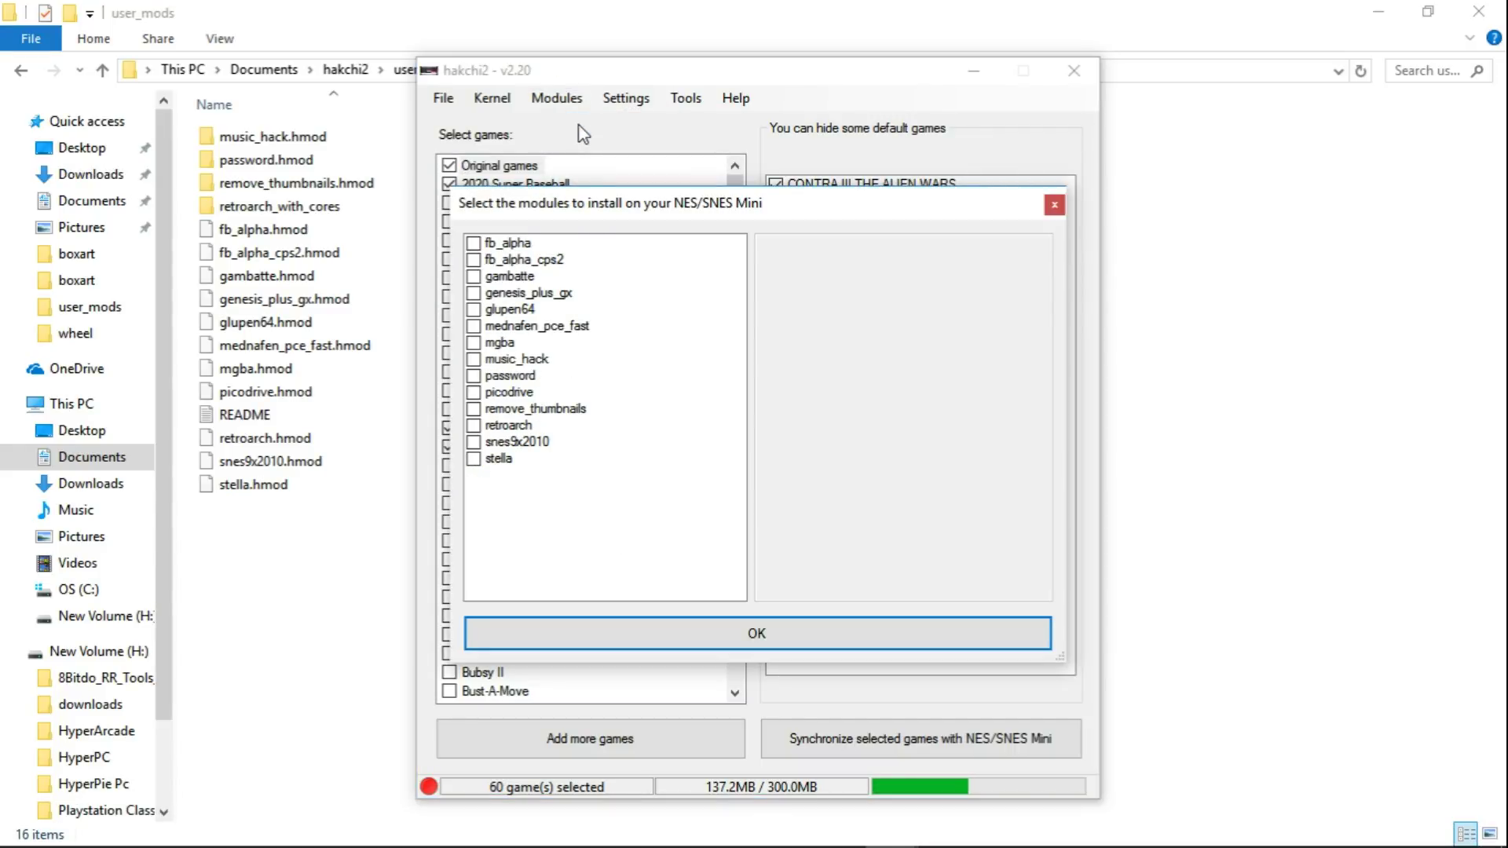
left_click(474, 424)
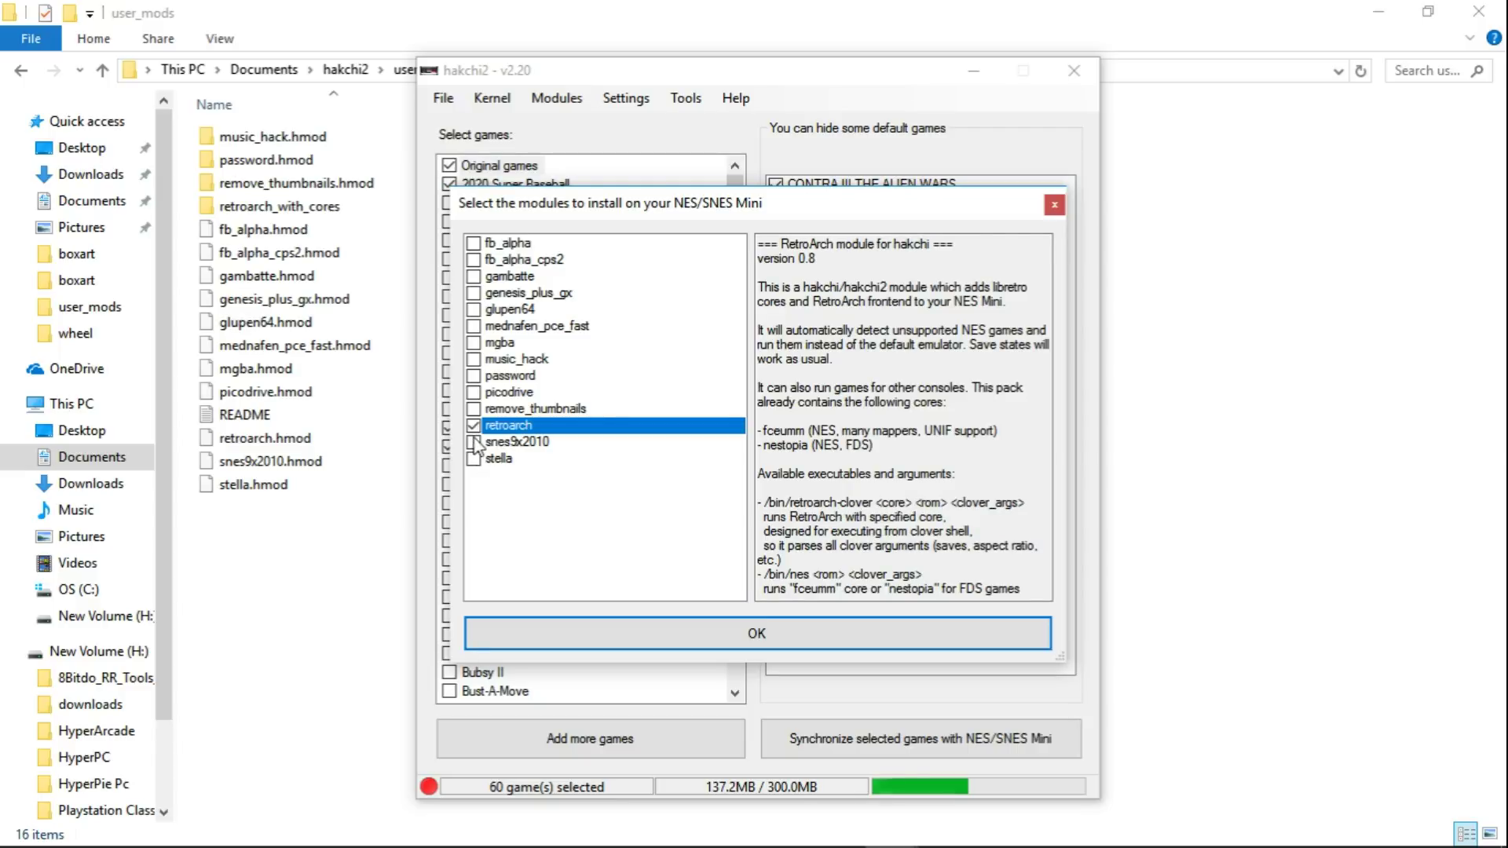
left_click(473, 441)
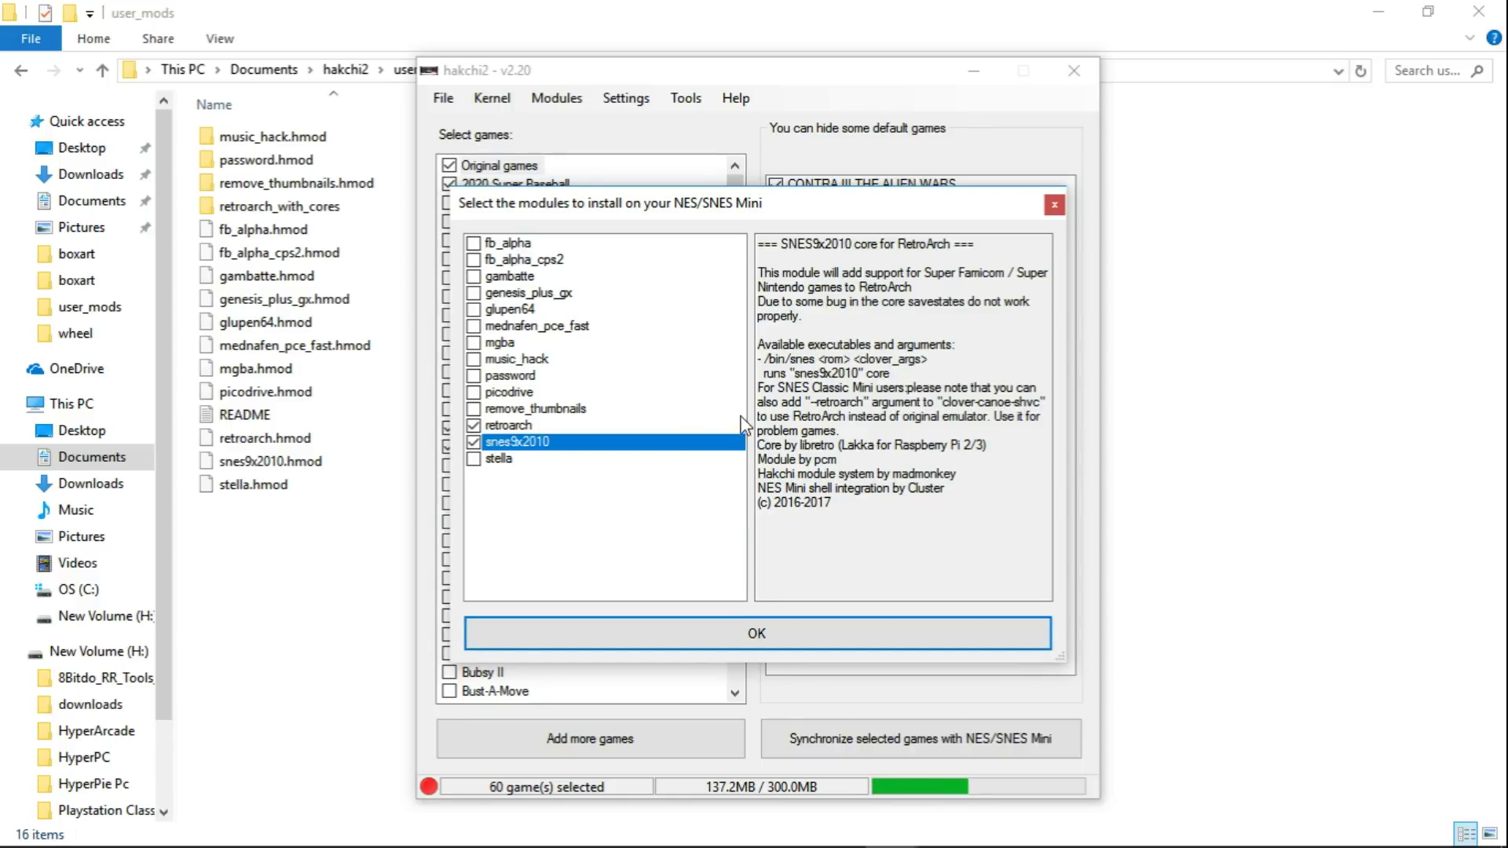
Close the module list and inspect Battletoads & Double Dragon's command line ending '-rollback-snapshot-period 600'
left_click(1051, 207)
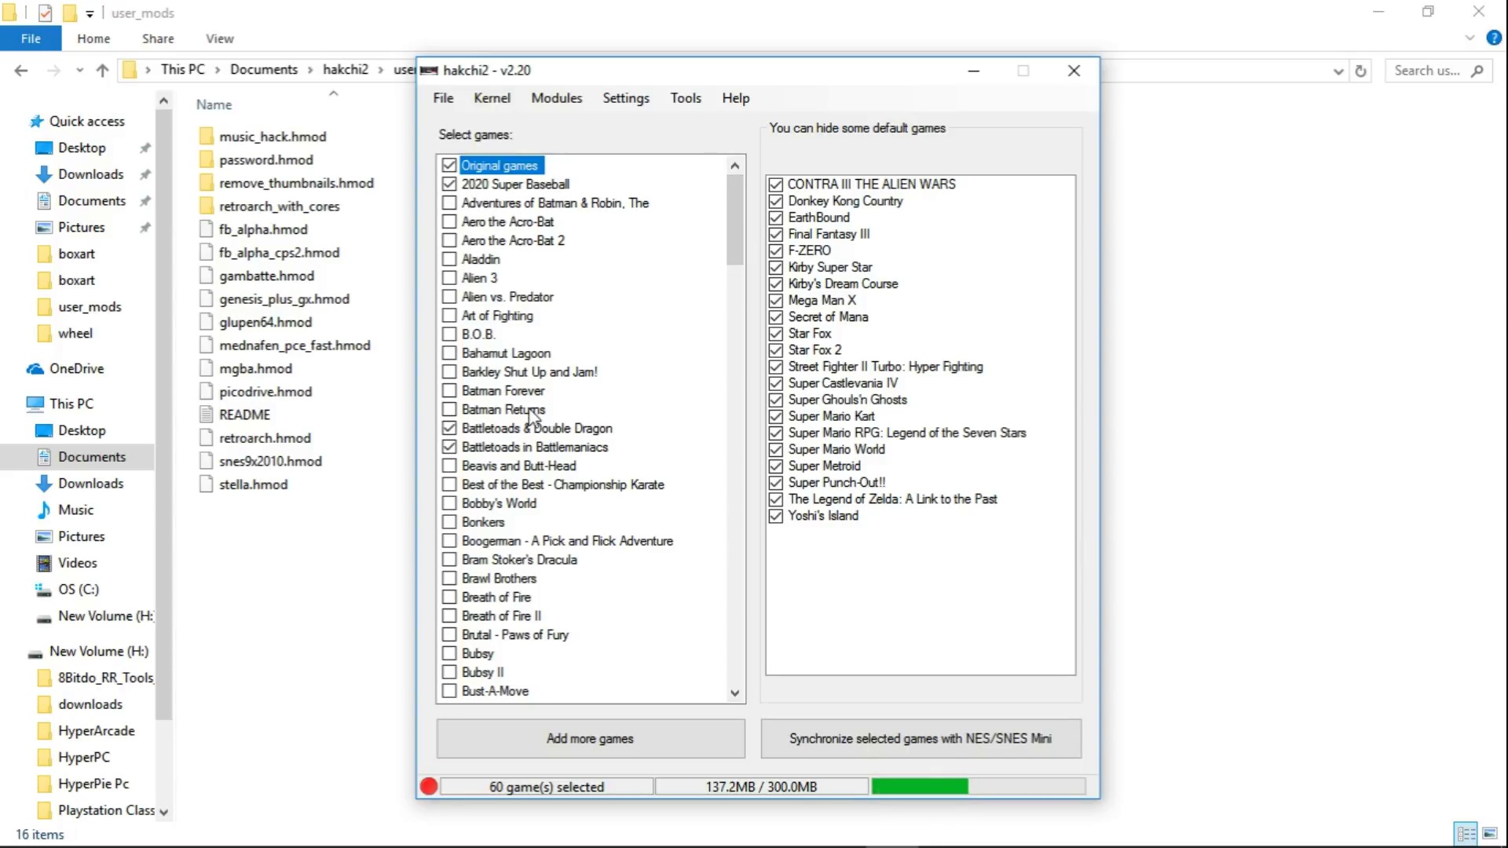
left_click(520, 435)
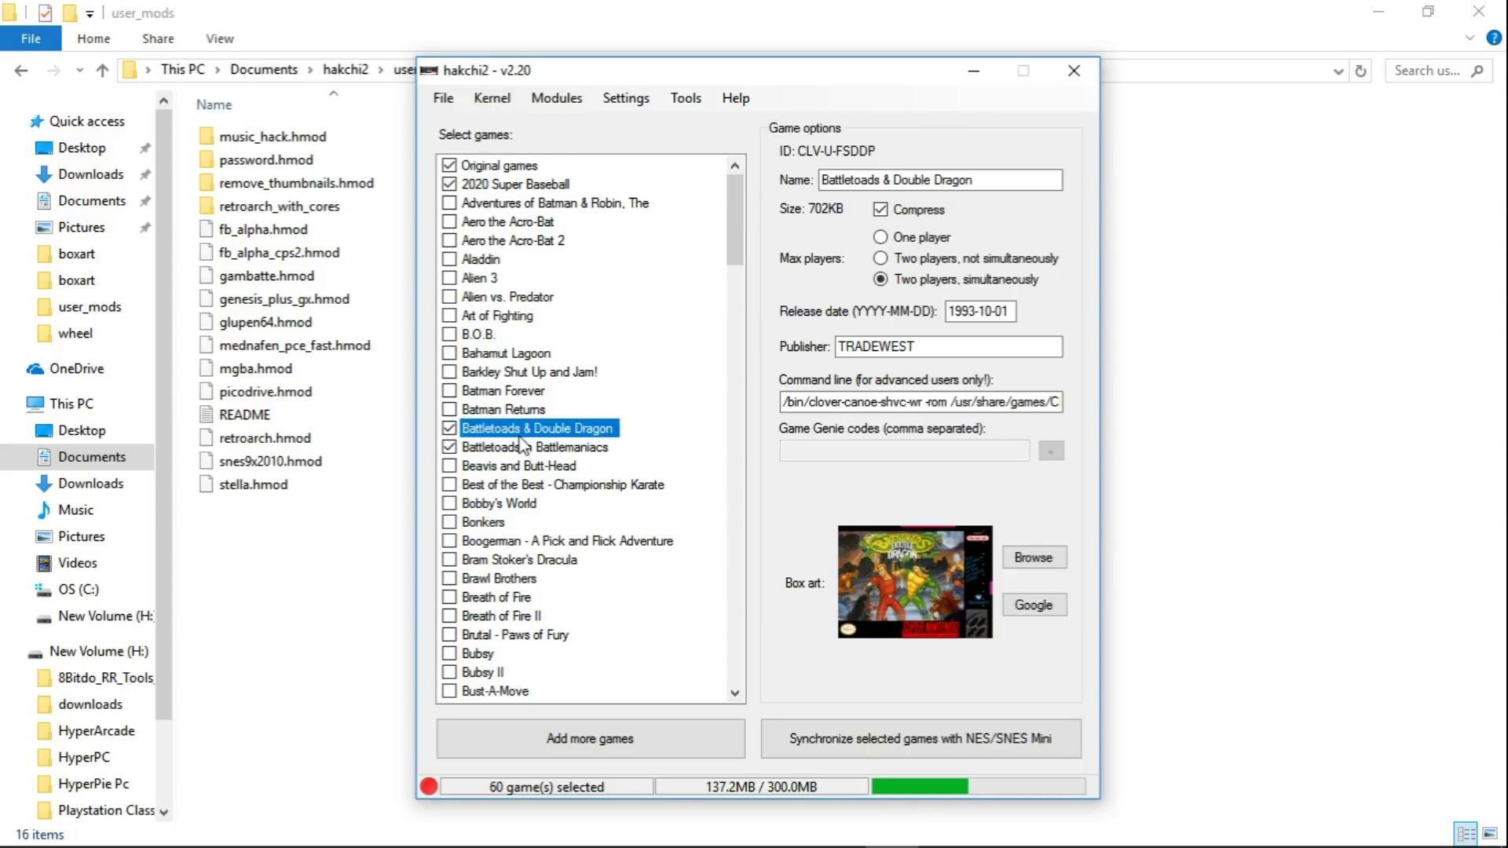
left_click(948, 401)
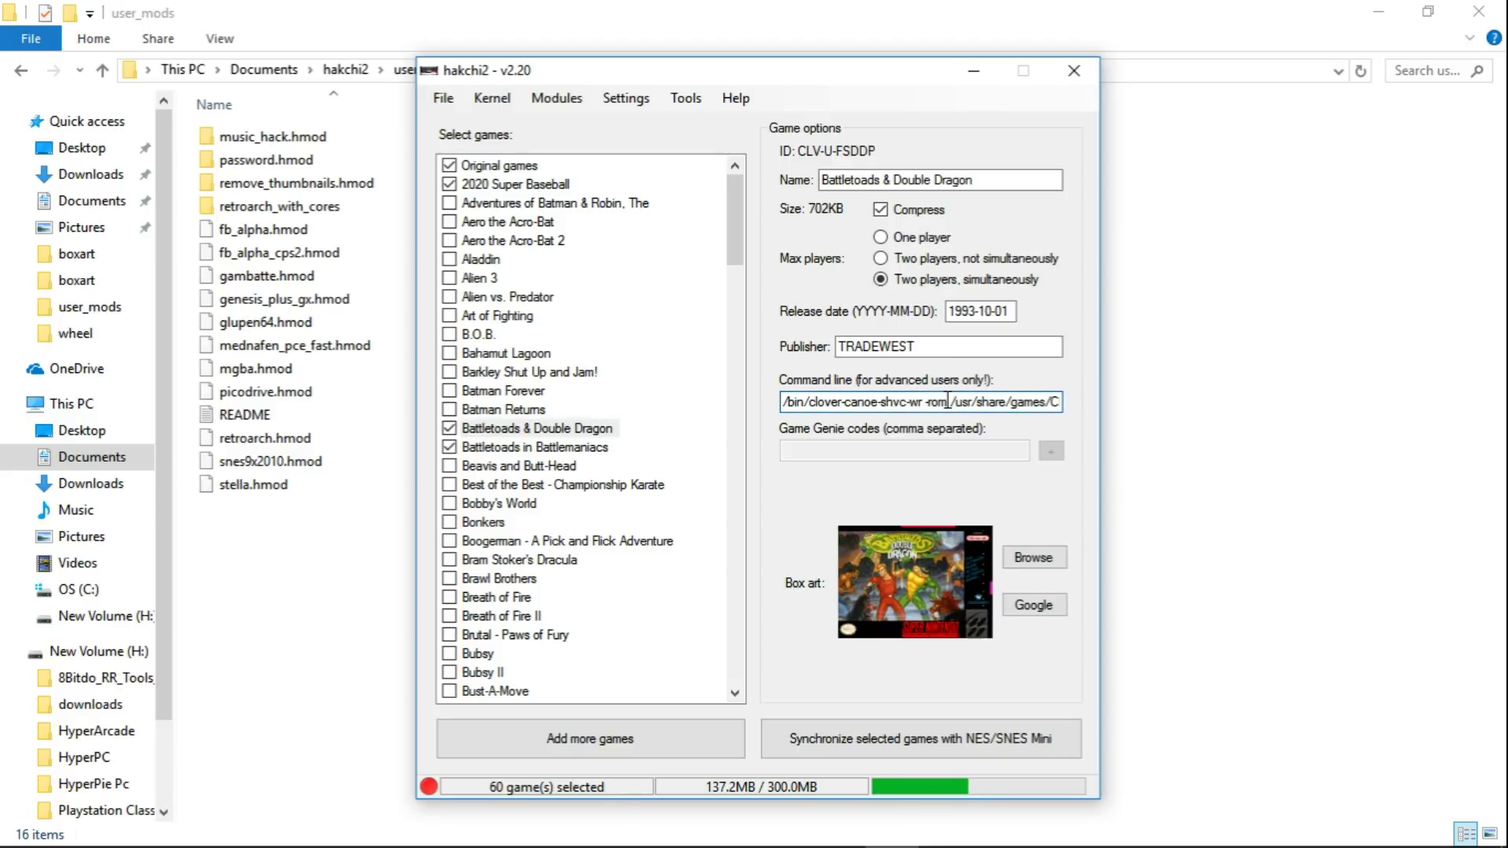
key("Left")
key("Left")
key("Left")
key("Left")
key("Left")
key("Left")
key("Left")
key("Left")
key("Left")
key("Left")
key("Left")
key("Left")
key("Left")
key("Left")
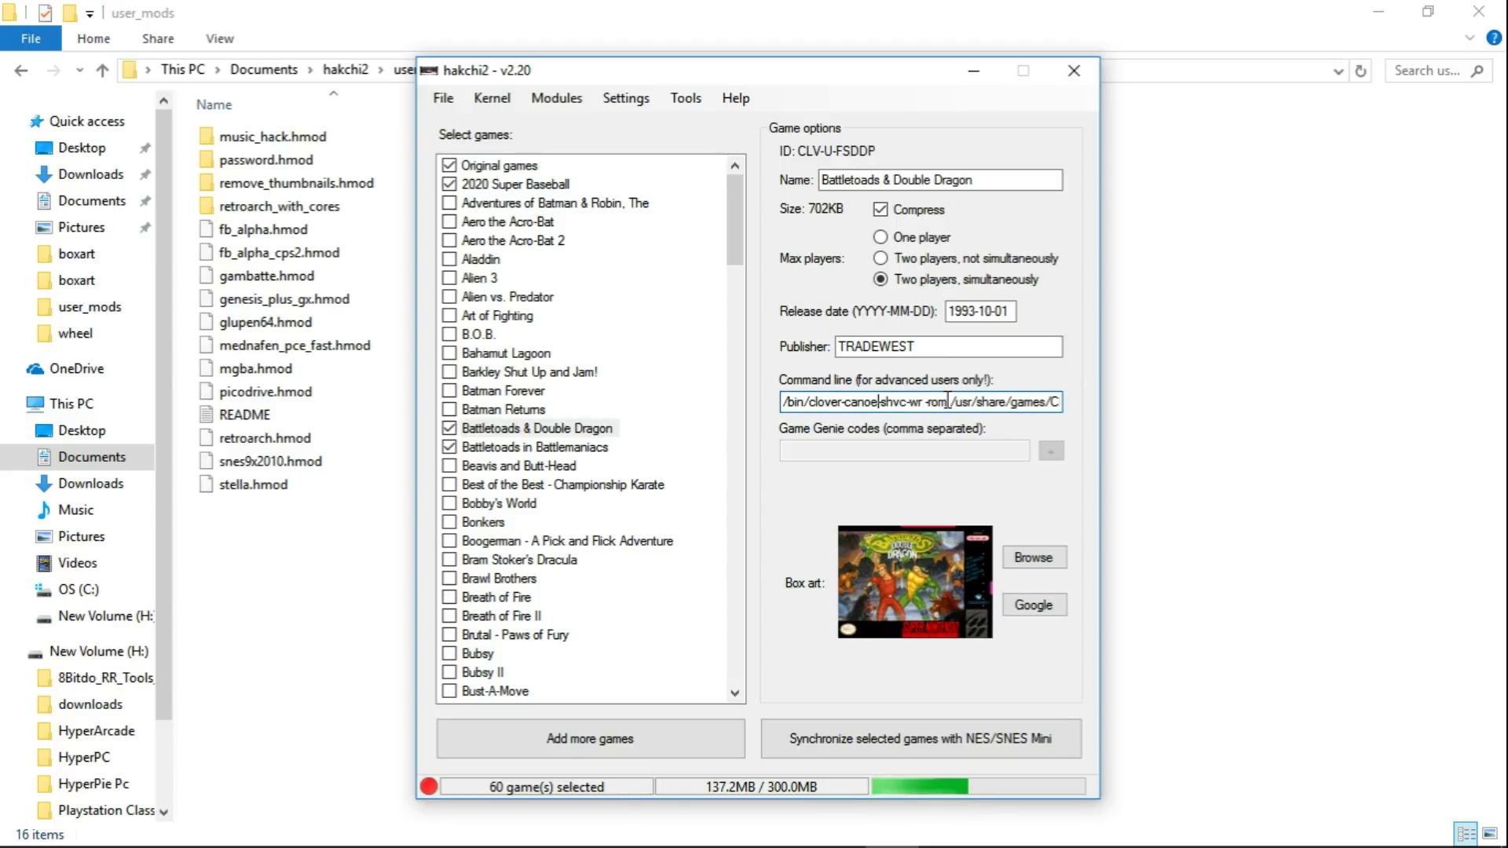
key("Right")
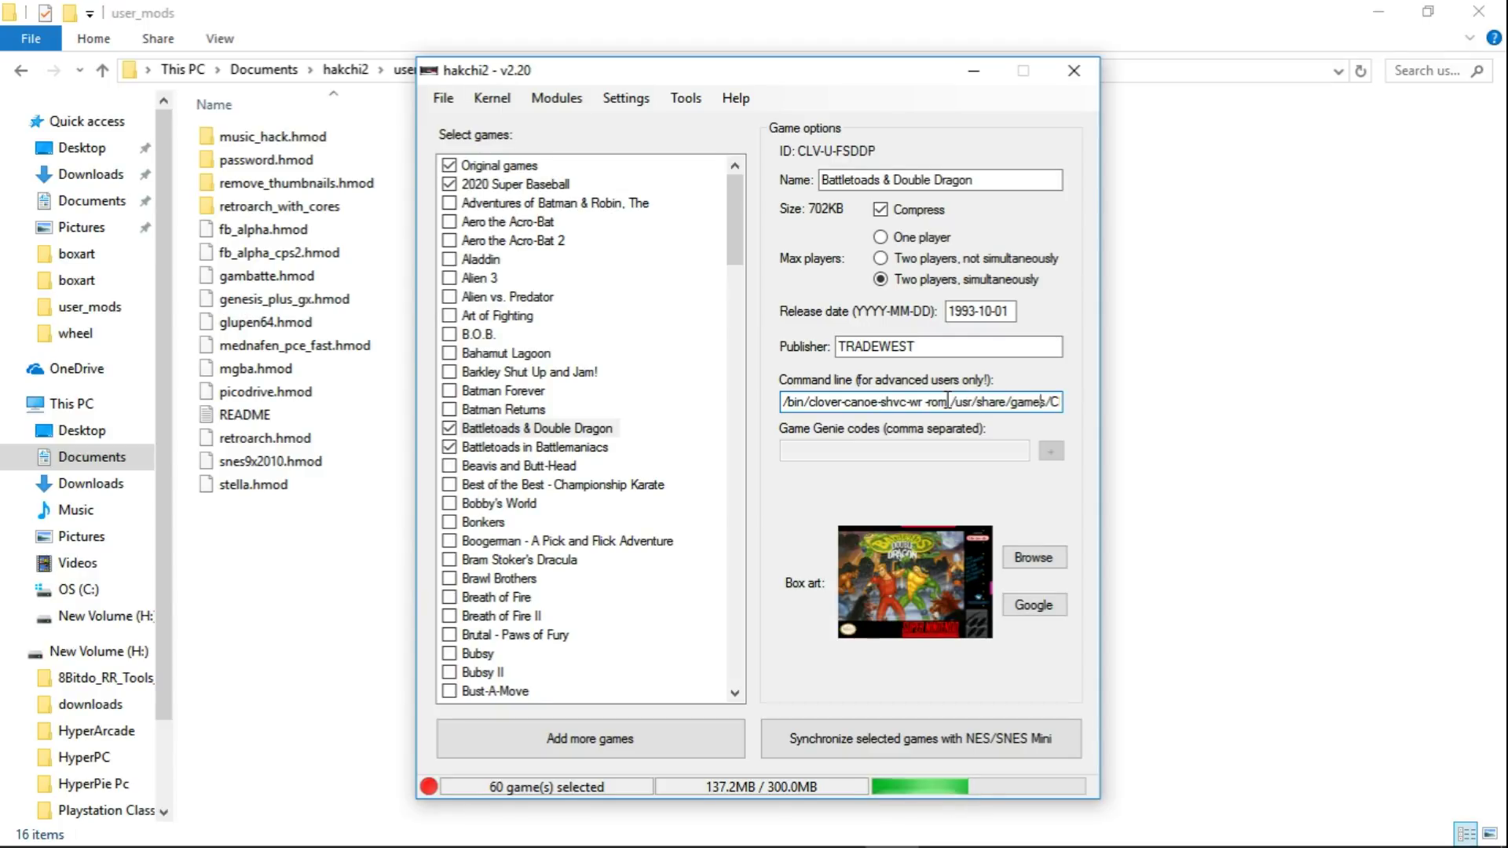
key("Right")
key("Right")
key("Right")
key("Right")
key("Right")
key("Right")
key("Right")
key("Right")
key("Right")
key("Right")
key("Right")
key("Right")
key("Right")
key("Right")
key("Right")
key("Right")
key("Right")
key("Right")
key("Right")
key("Right")
key("Right")
key("Right")
key("Right")
key("Right")
key("Right")
key("Right")
key("Right")
key("Right")
key("Right")
key("Right")
key("Right")
key("Right")
key("Right")
key("Right")
key("Right")
key("Right")
key("Right")
key("Right")
key("Right")
key("Right")
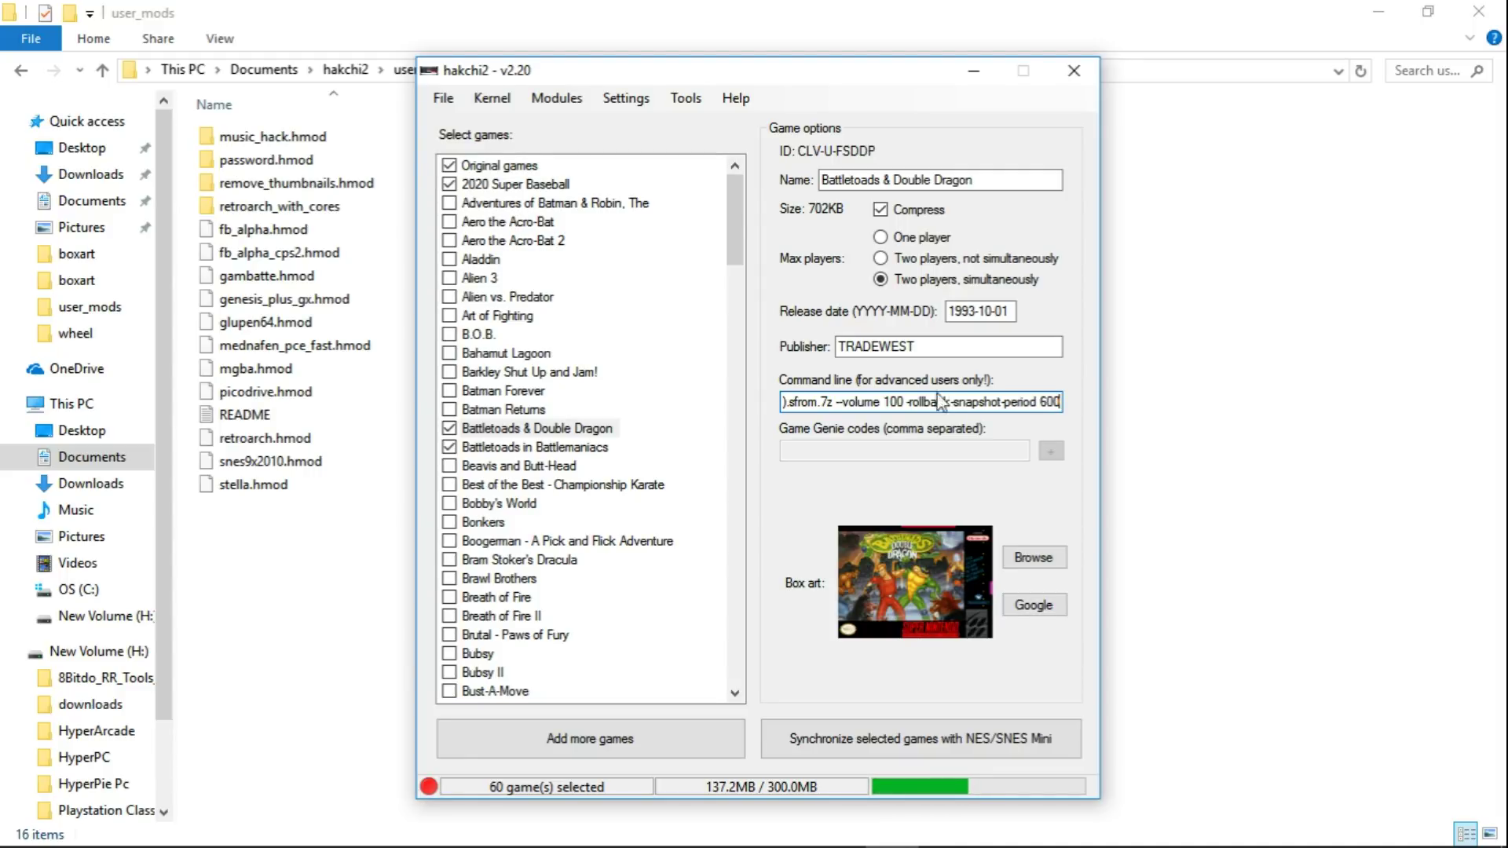
Select Earthworm Jim 2 and confirm its command line ends with the -retroarch flag
left_click_drag(739, 202, 737, 304)
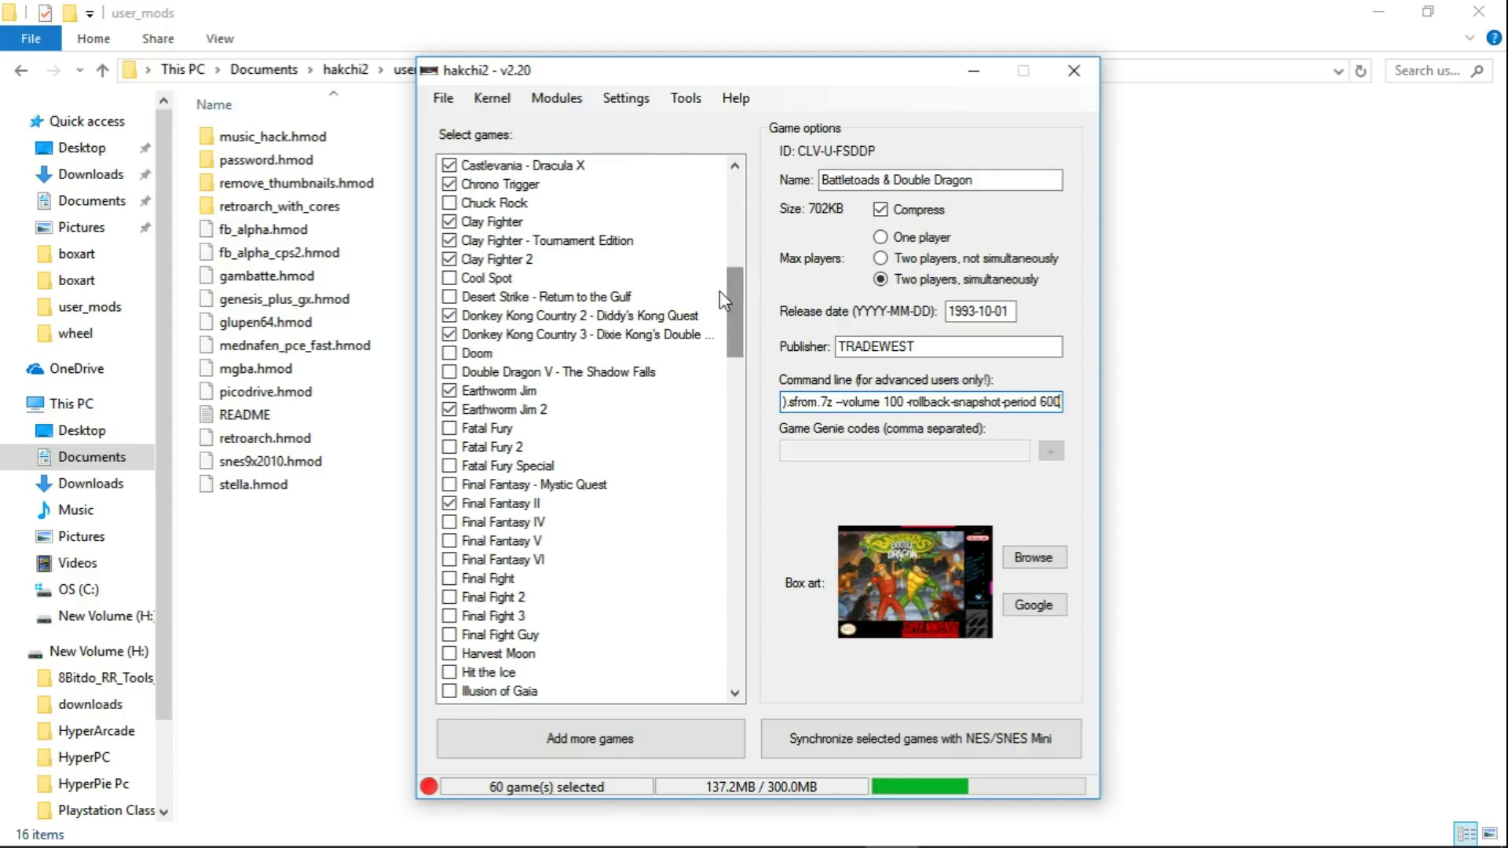
left_click(519, 409)
left_click(982, 402)
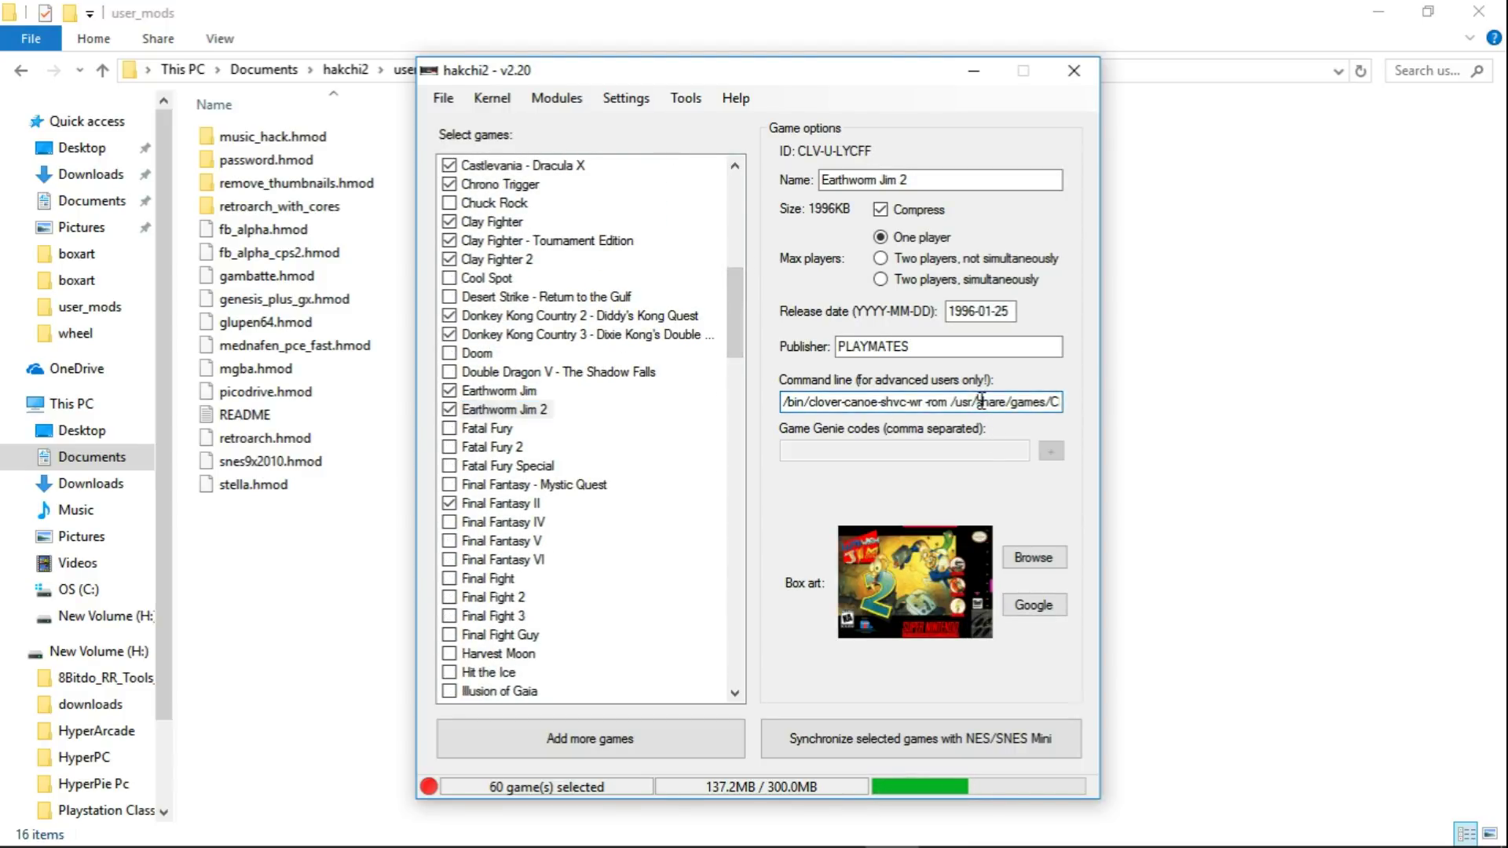
key("Right")
key("Right")
key("Right")
key("Right")
key("Right")
key("Right")
key("Right")
key("Right")
key("Right")
key("Right")
key("Right")
key("Right")
key("Right")
key("Right")
key("Right")
key("Right")
key("Right")
key("Right")
key("Right")
key("Right")
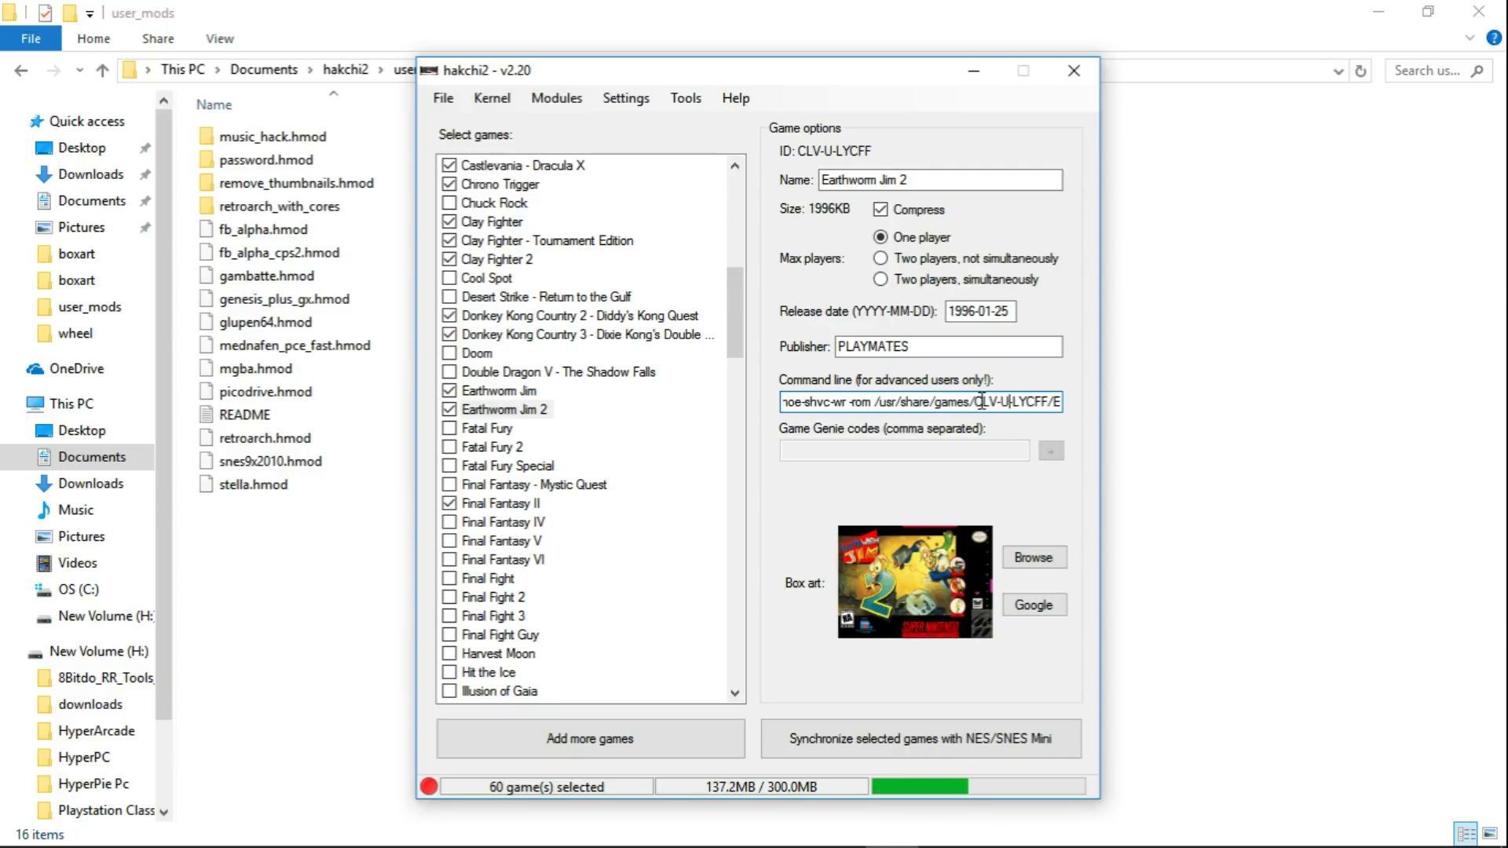
key("Right")
key("Right")
key("Right")
key("Right")
key("Right")
key("Right")
key("Right")
key("Right")
key("Right")
key("Right")
key("Right")
key("Right")
key("Right")
key("Right")
key("Right")
key("Right")
key("Right")
key("Right")
key("Right")
key("Right")
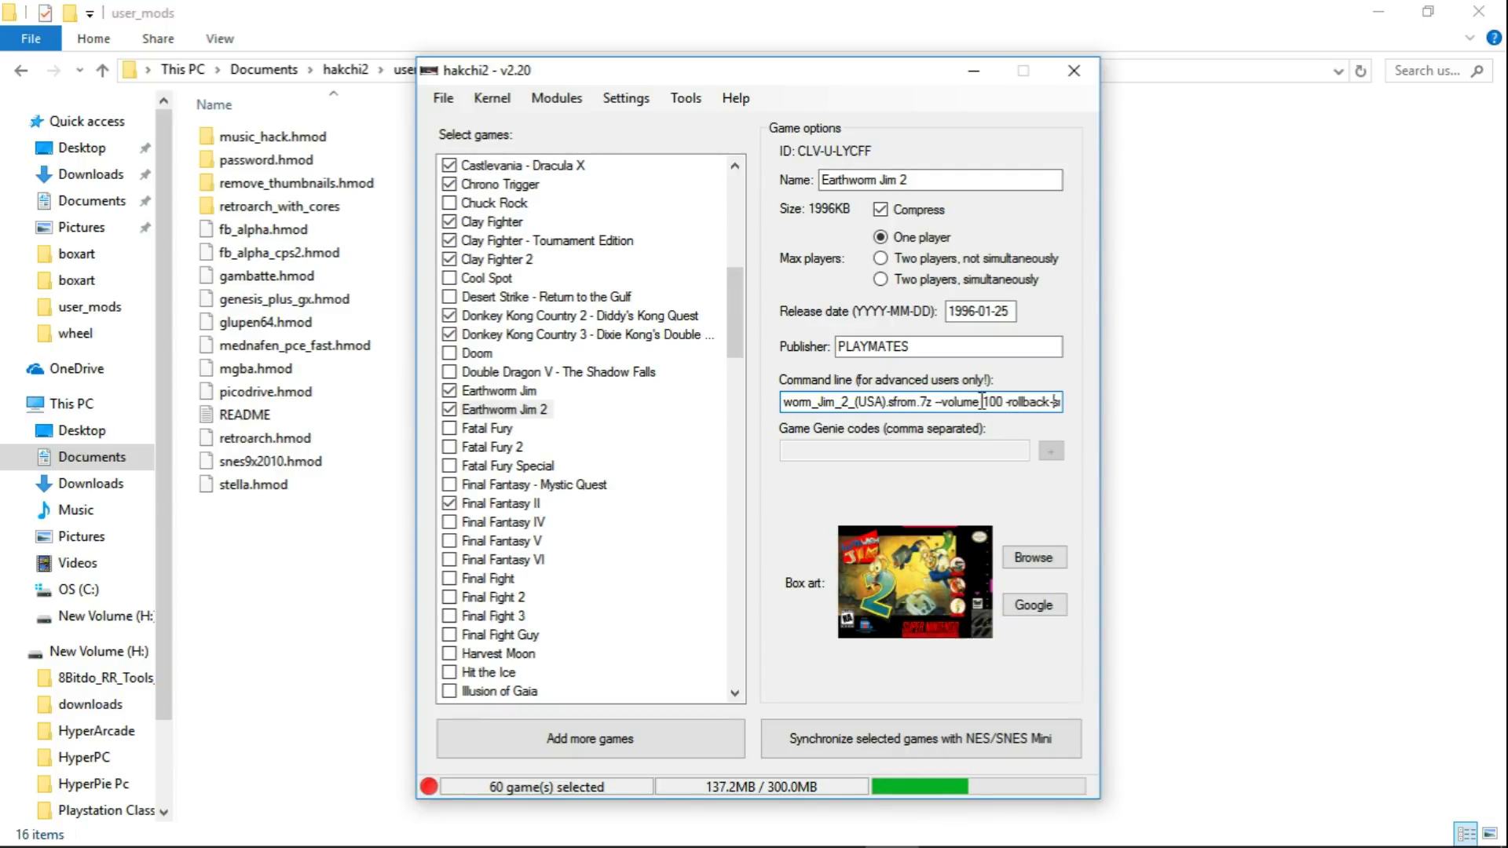
key("Left")
key("Left")
key("Left")
key("Left")
key("Left")
key("Left")
key("Left")
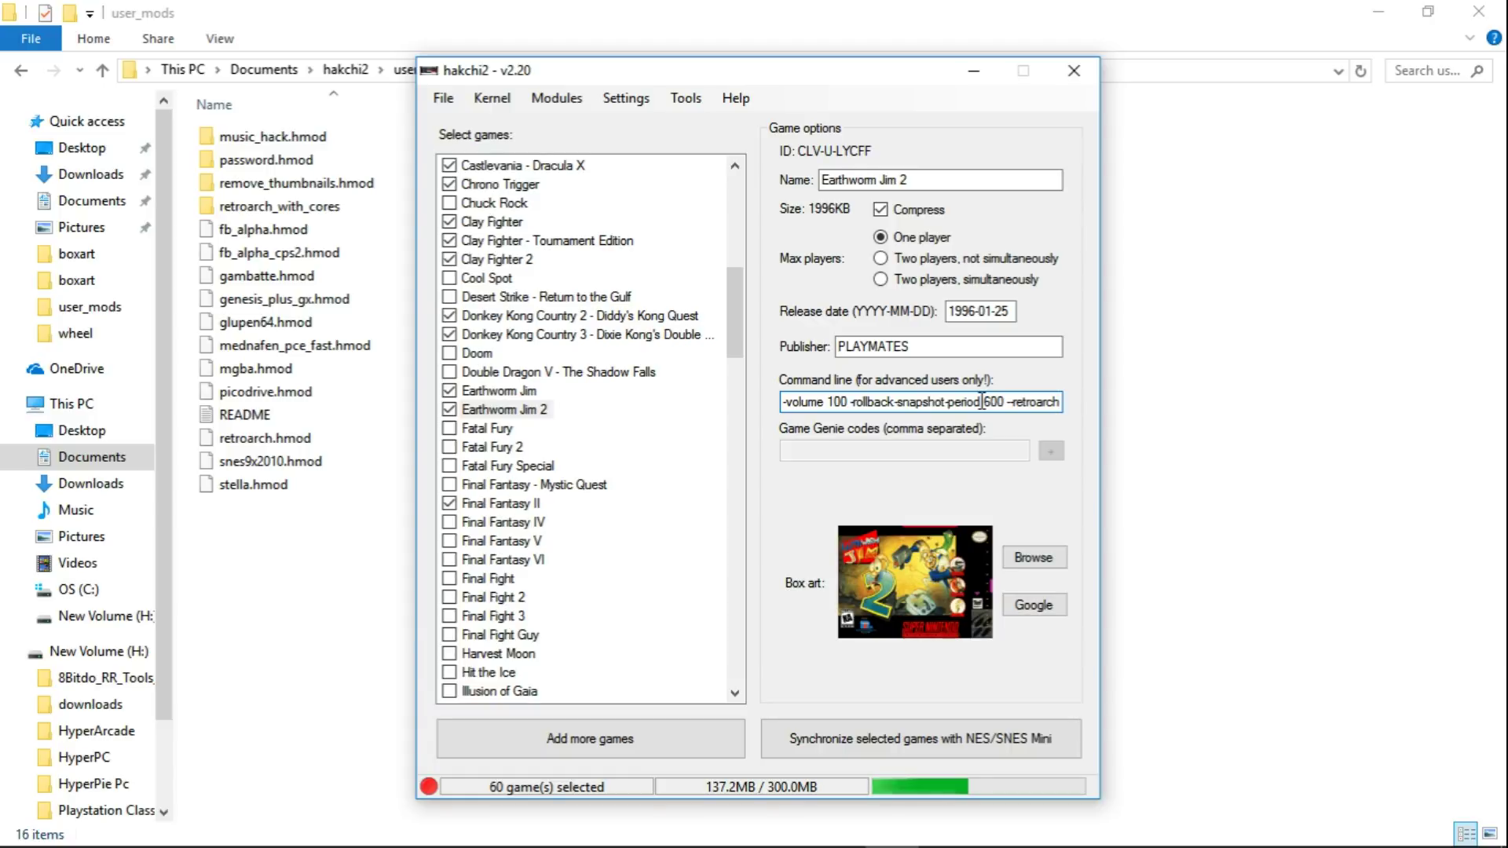
key("Left")
key("Right")
key("Right")
Select Uniracers and confirm its command line ends with the -retroarch flag
left_click_drag(733, 301, 733, 636)
left_click(483, 391)
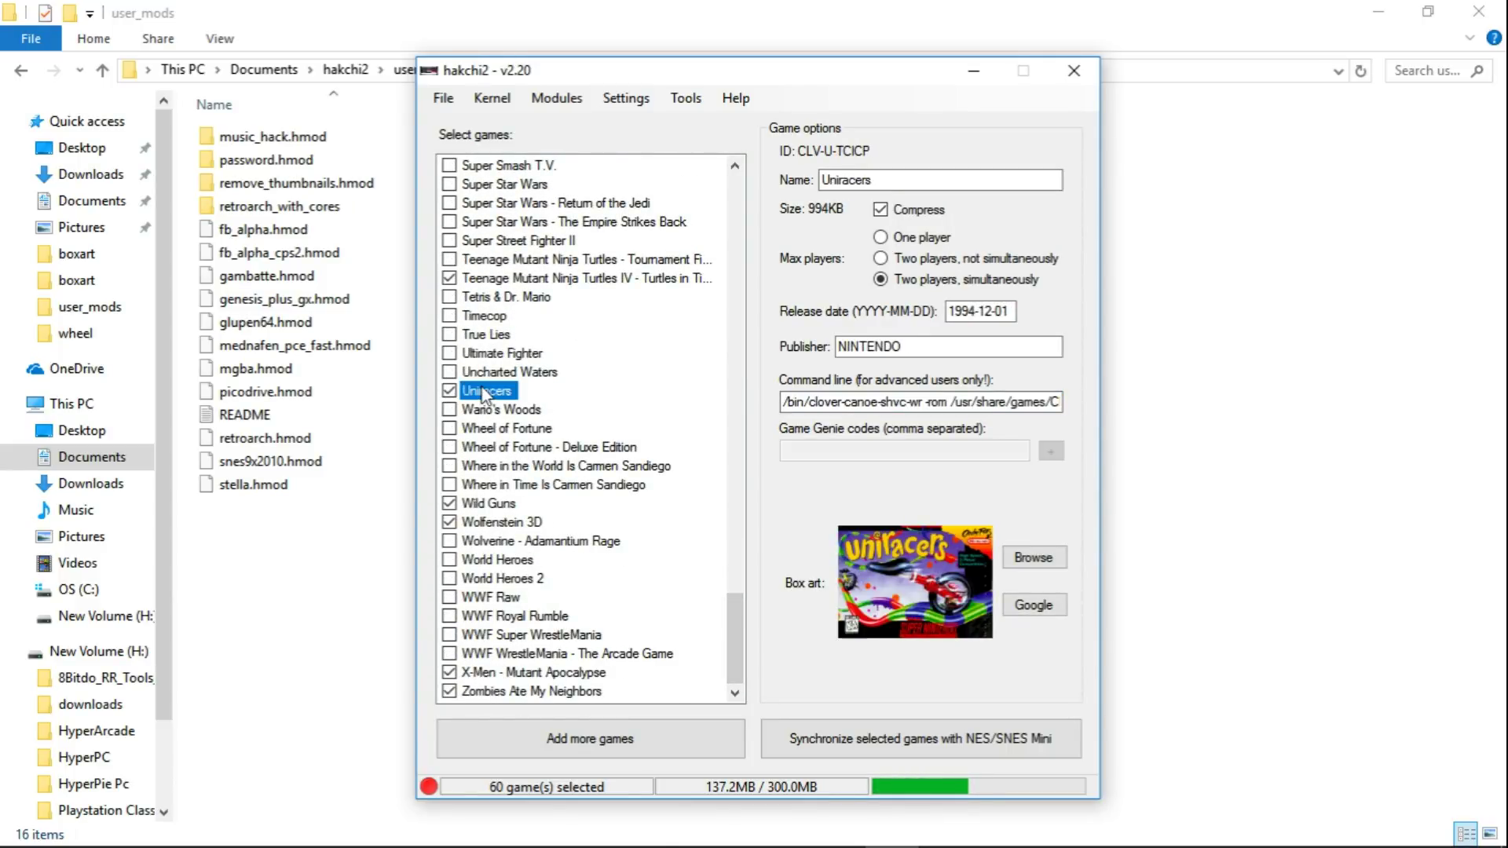
left_click(996, 403)
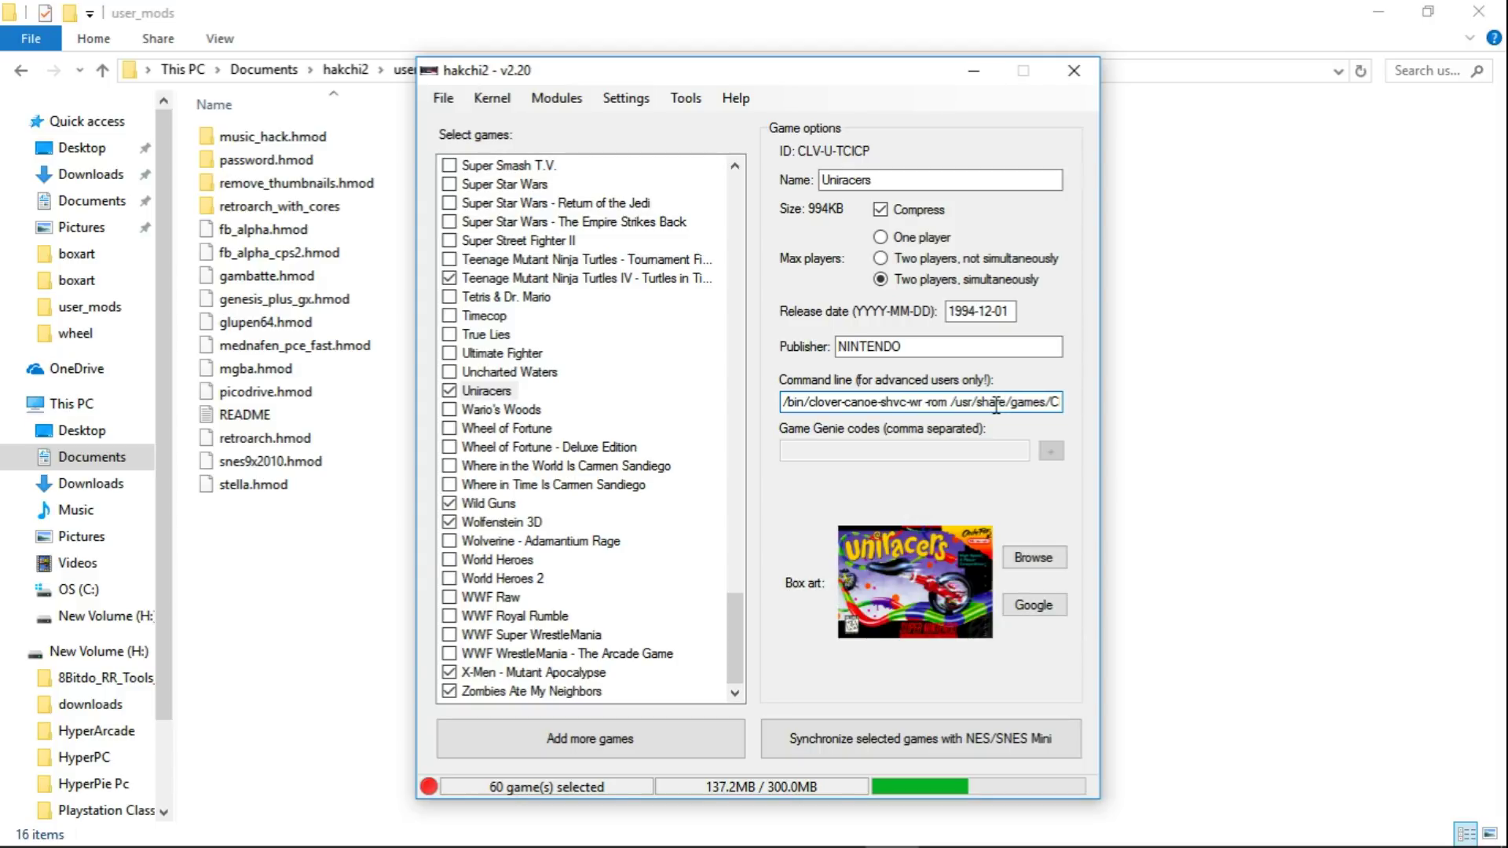
key("Right")
key("Right")
key("Right")
key("Right")
key("Right")
key("Right")
key("Right")
key("Right")
key("Right")
key("Right")
key("Right")
key("Right")
key("Right")
key("Right")
key("Right")
key("Right")
key("Right")
key("Right")
key("Right")
key("Right")
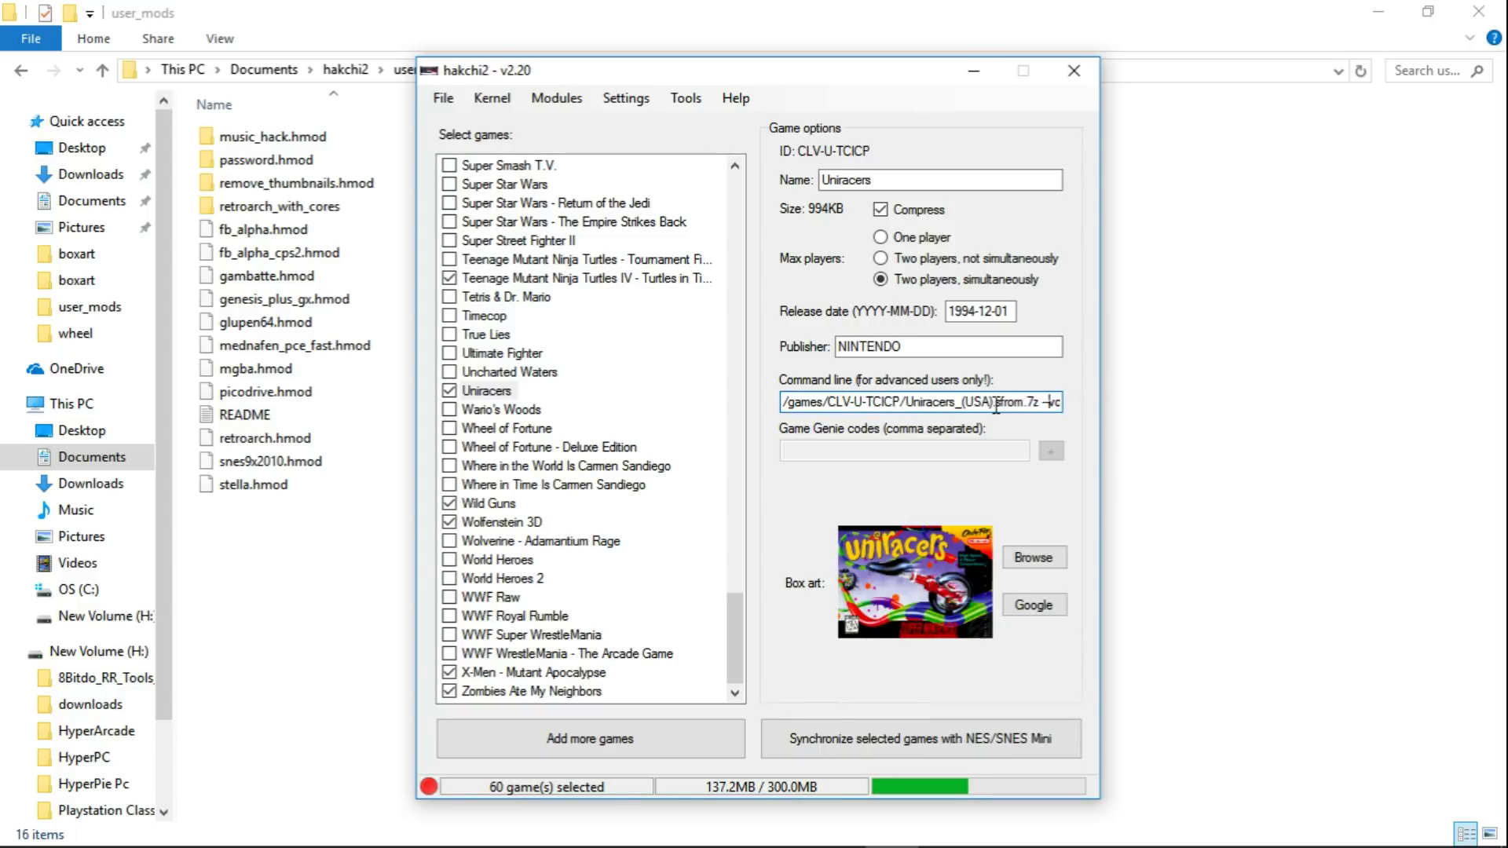
key("Right")
key("Right")
key("Right")
key("Right")
key("Right")
key("Right")
key("Right")
key("Right")
key("Right")
key("Right")
key("Right")
key("Right")
key("Right")
key("Right")
key("Right")
key("Right")
key("Right")
key("Right")
key("Right")
key("Right")
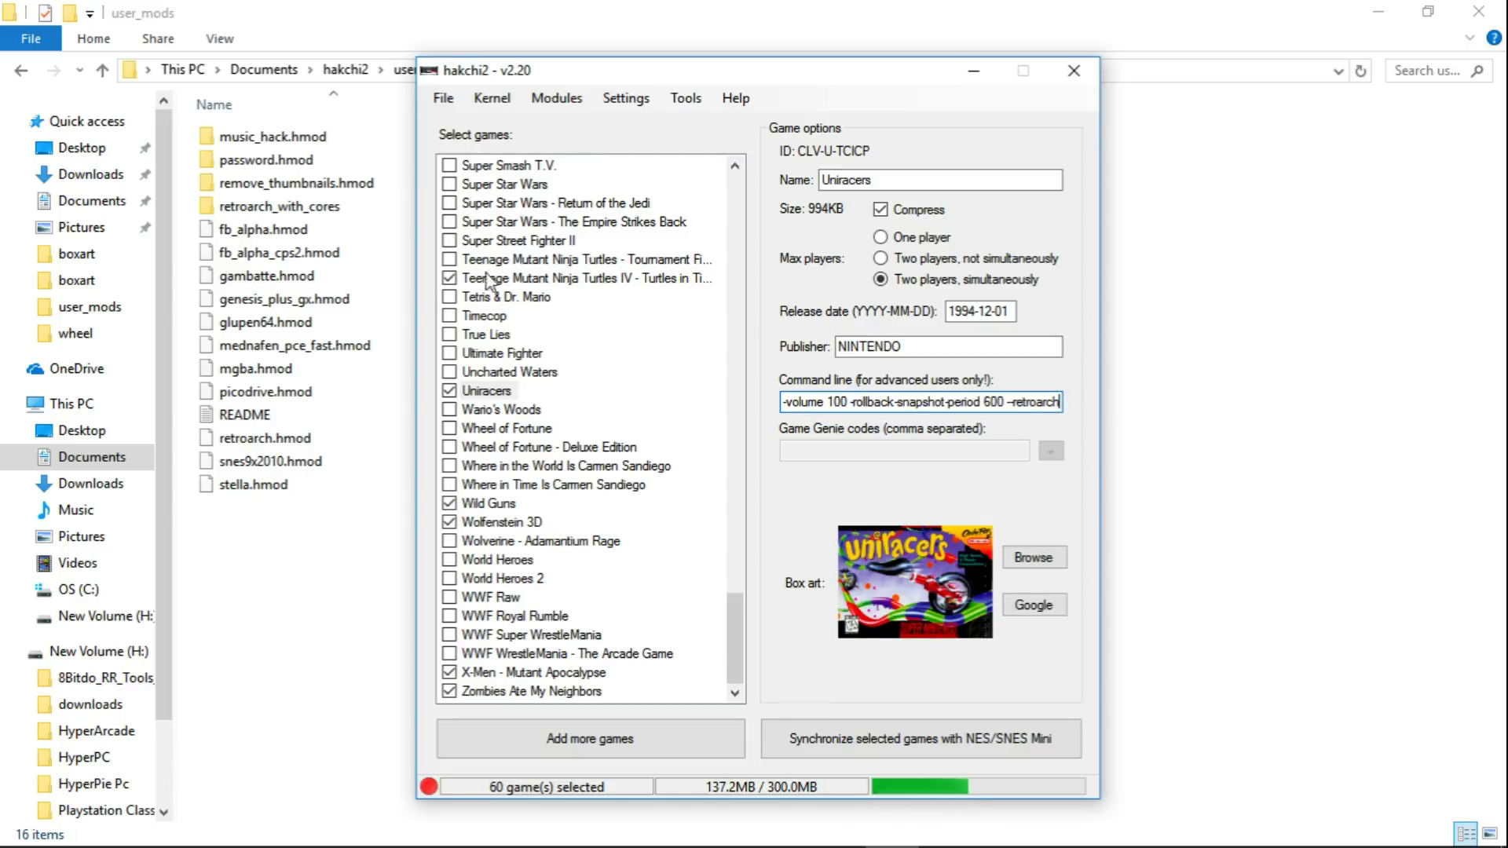
Cross-check the GitHub release notes and Reddit problem-games list, then return to hakchi2
left_click(191, 826)
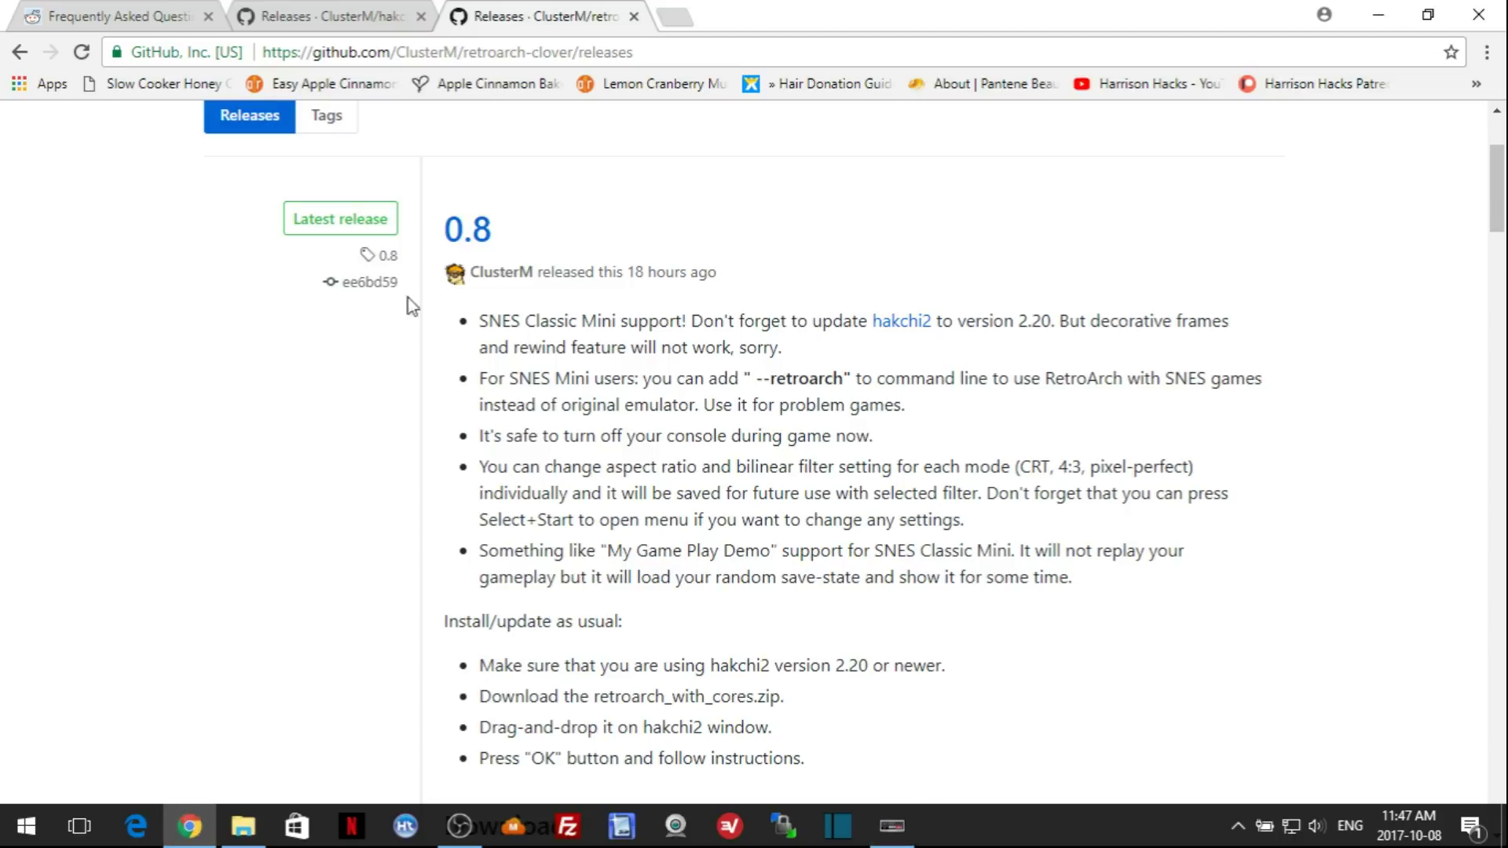
left_click(149, 16)
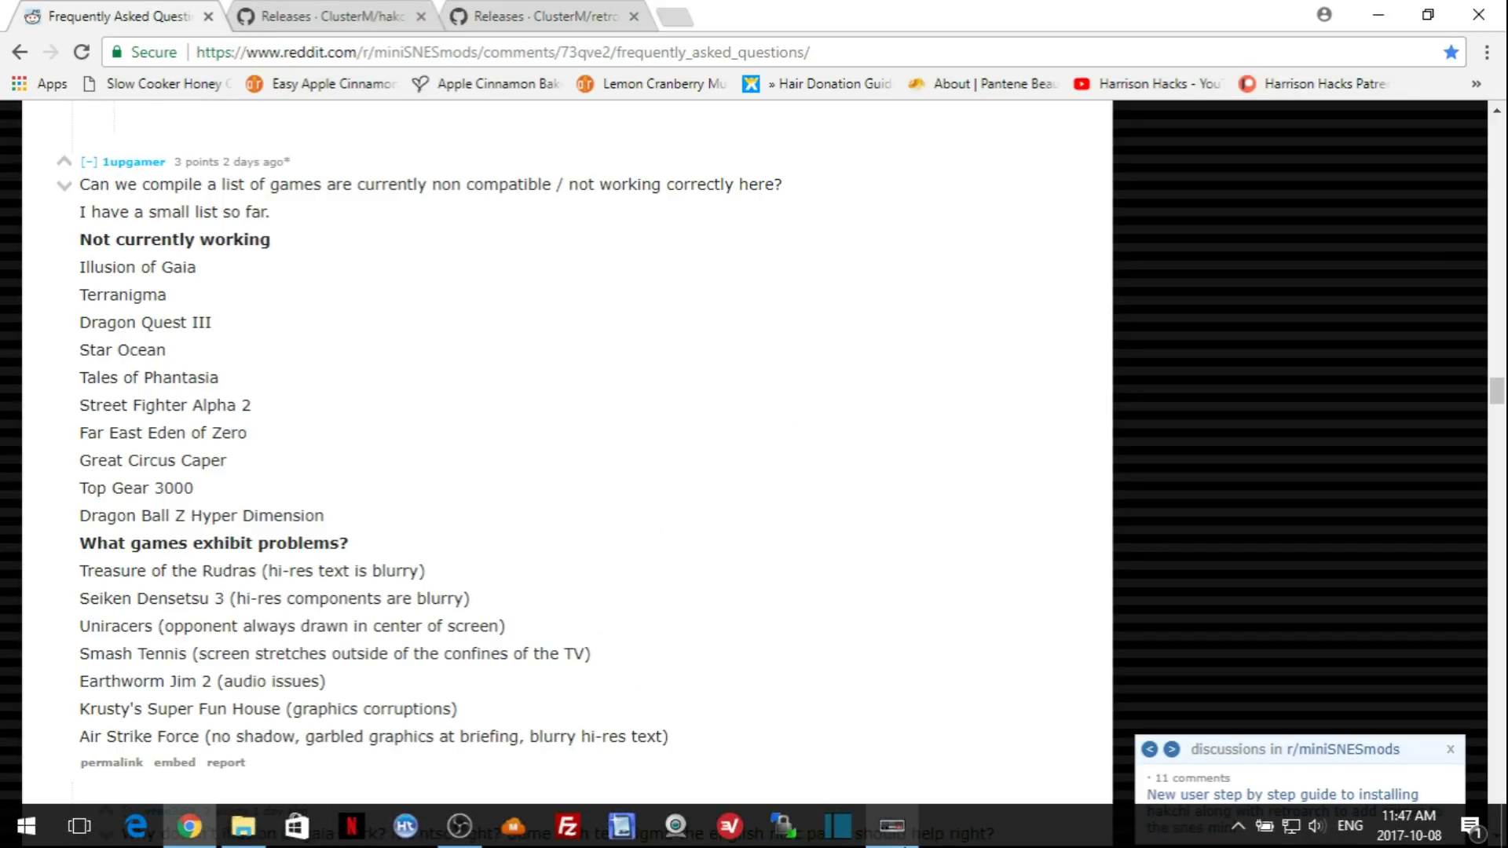
left_click(189, 826)
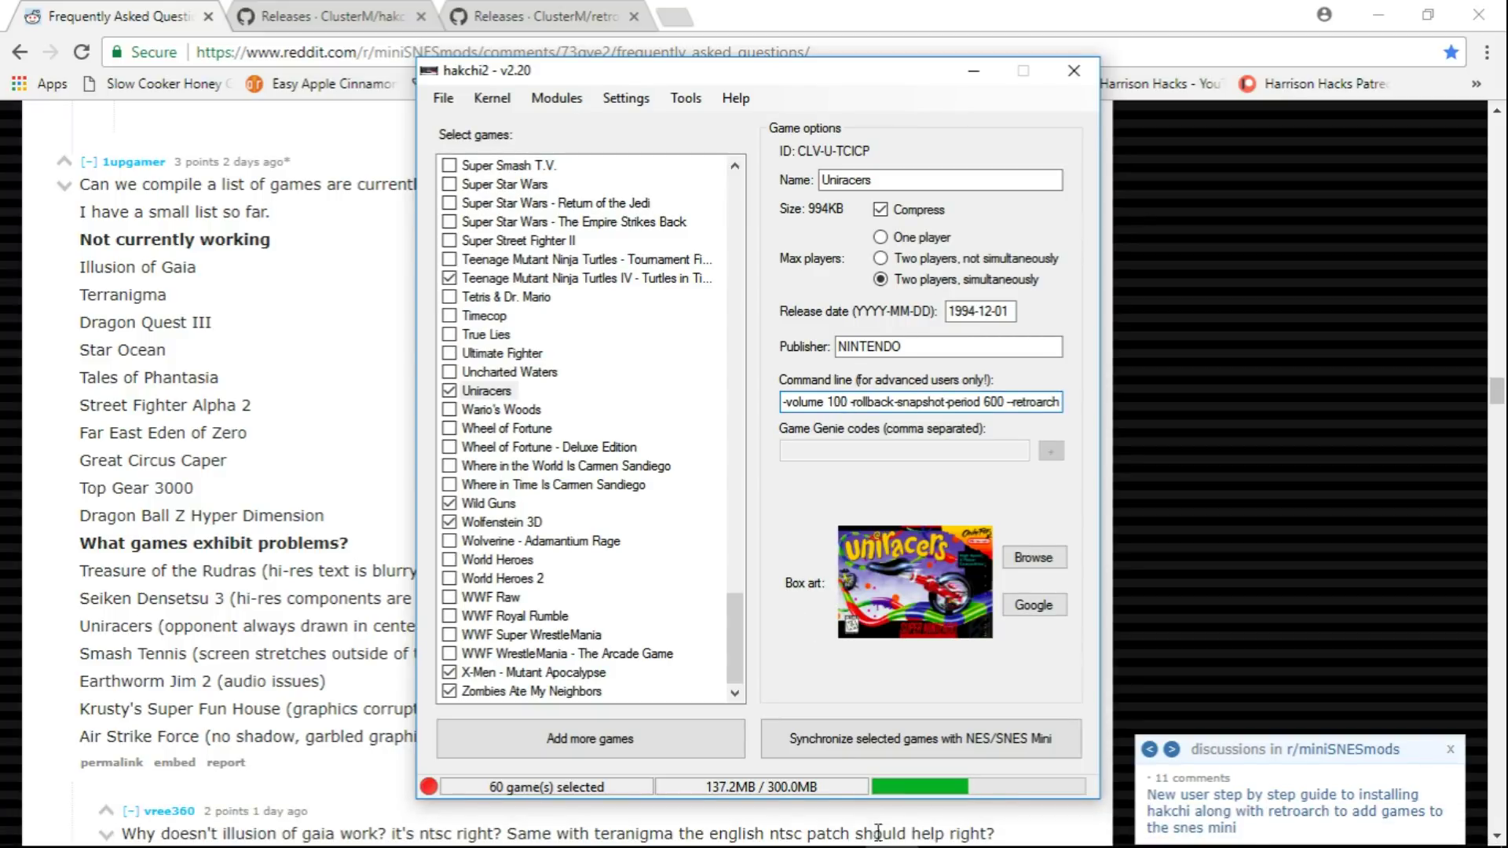